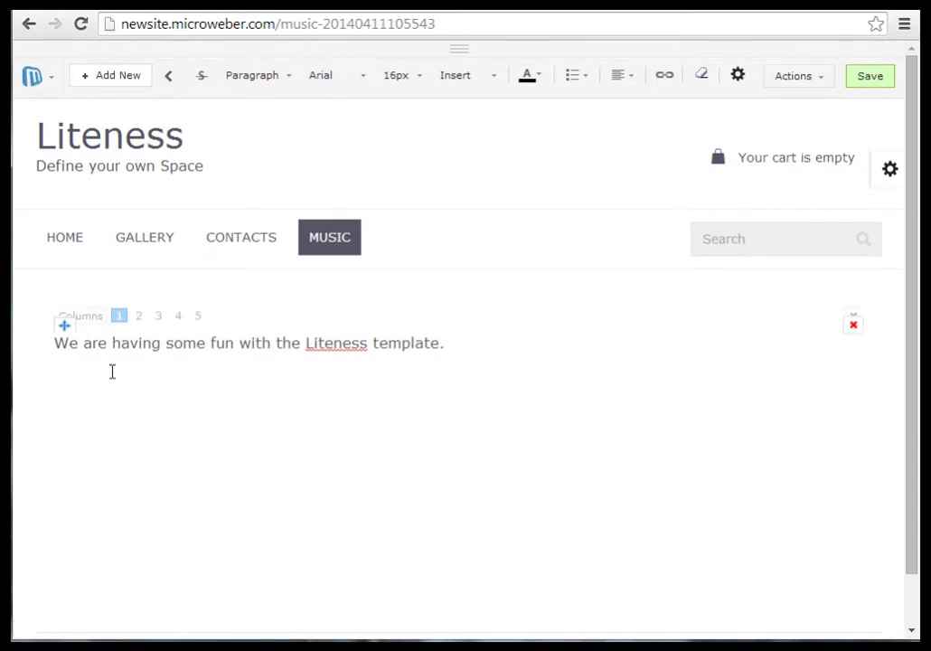
Open the Liteness Template Settings panel and change the site font from Verdana to Open Sans
scroll(301, 338, "down", 1)
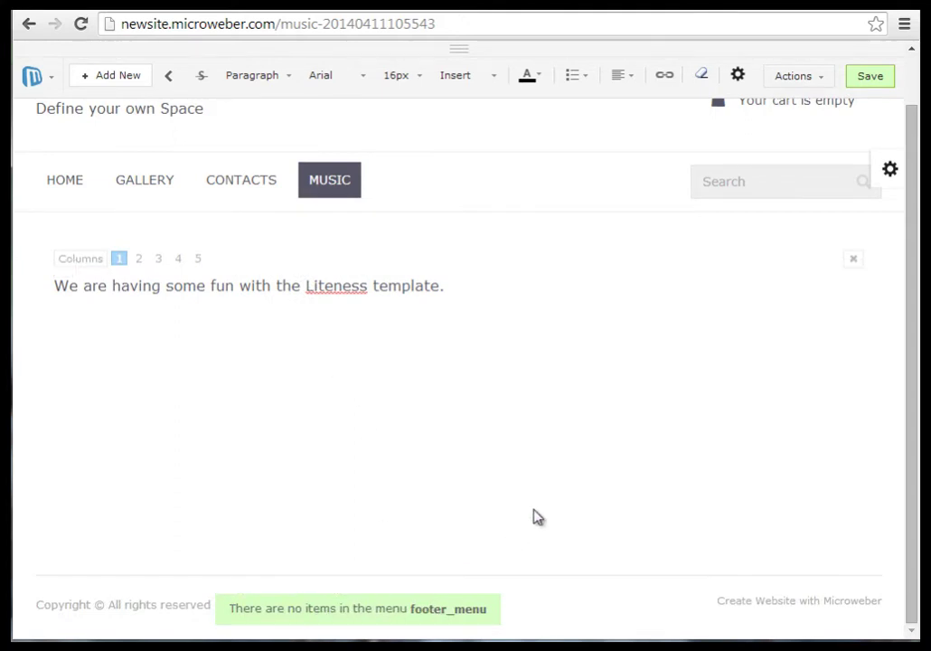
scroll(542, 508, "up", 1)
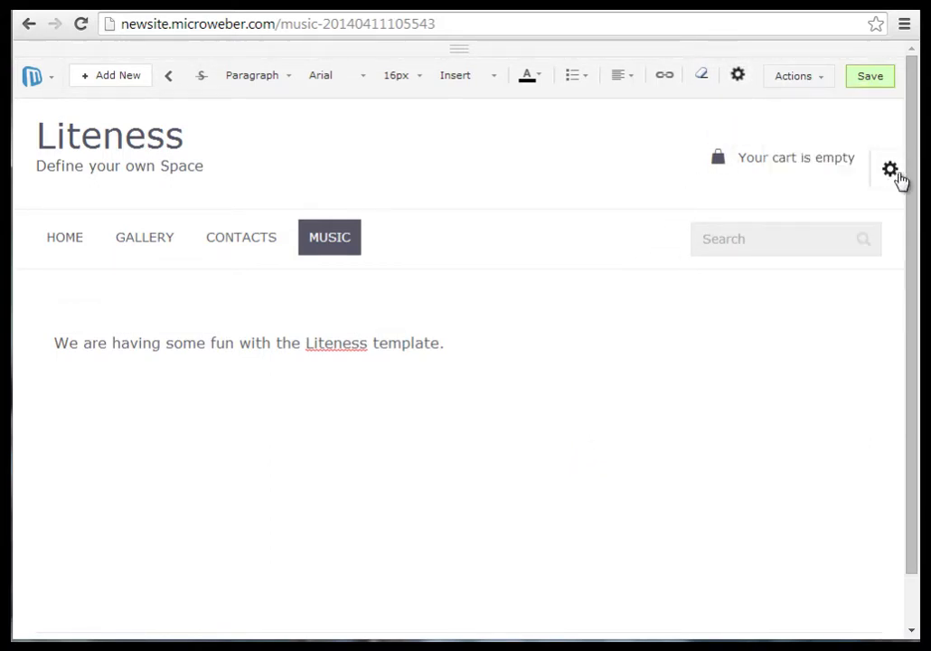
left_click(737, 76)
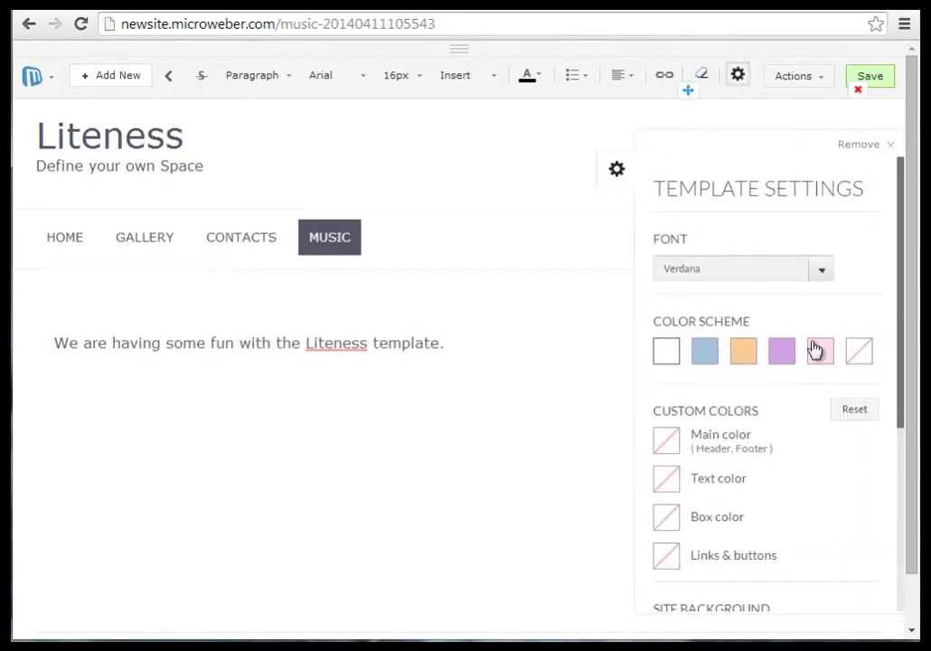
scroll(814, 349, "down", 3)
scroll(814, 376, "up", 1)
scroll(814, 376, "up", 2)
left_click(757, 275)
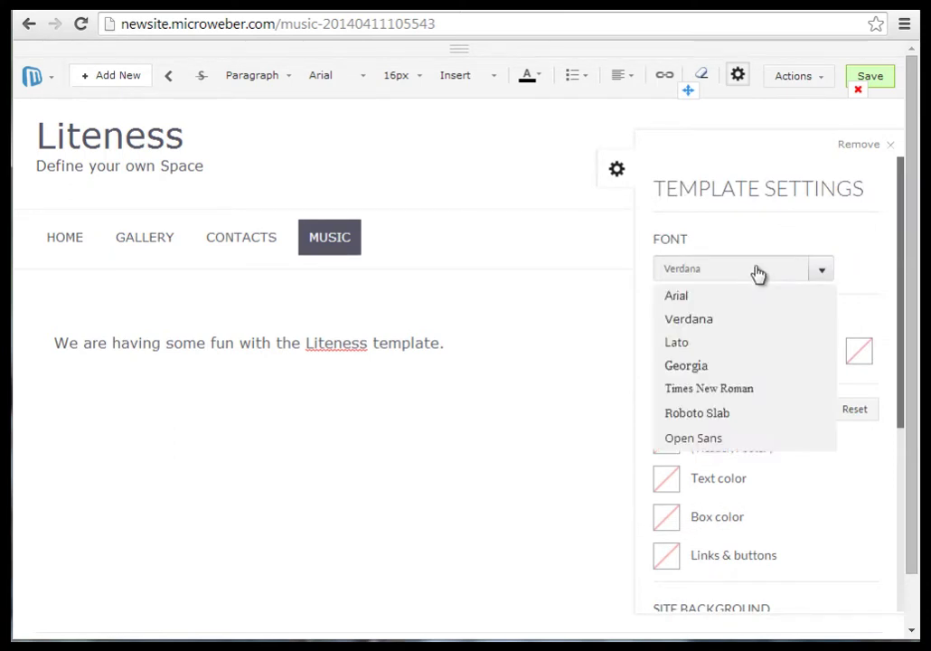
left_click(704, 440)
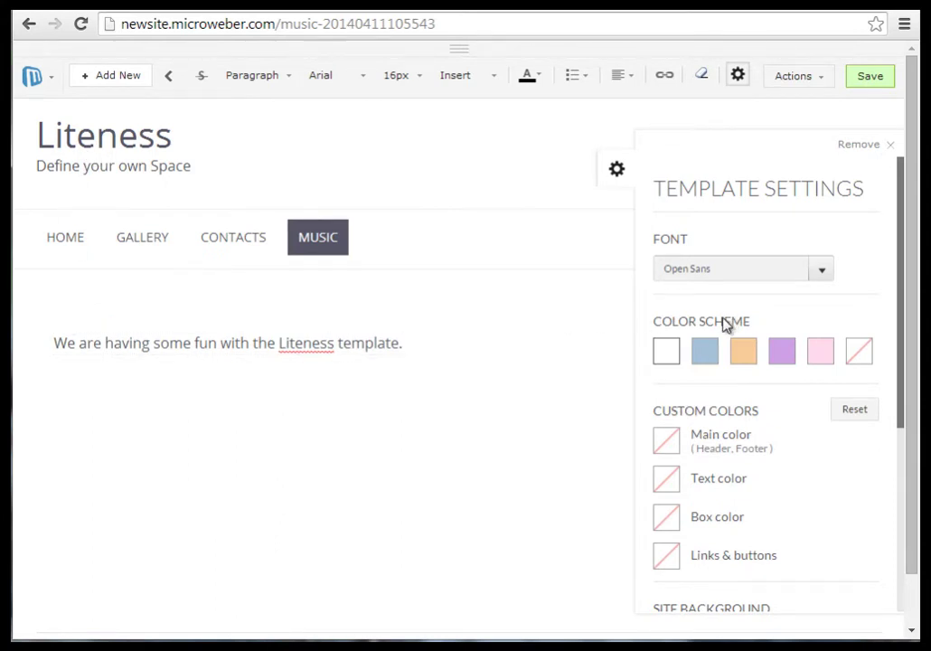
Try the blue, orange, purple and no-colour schemes, ending on the plain white scheme
left_click(696, 354)
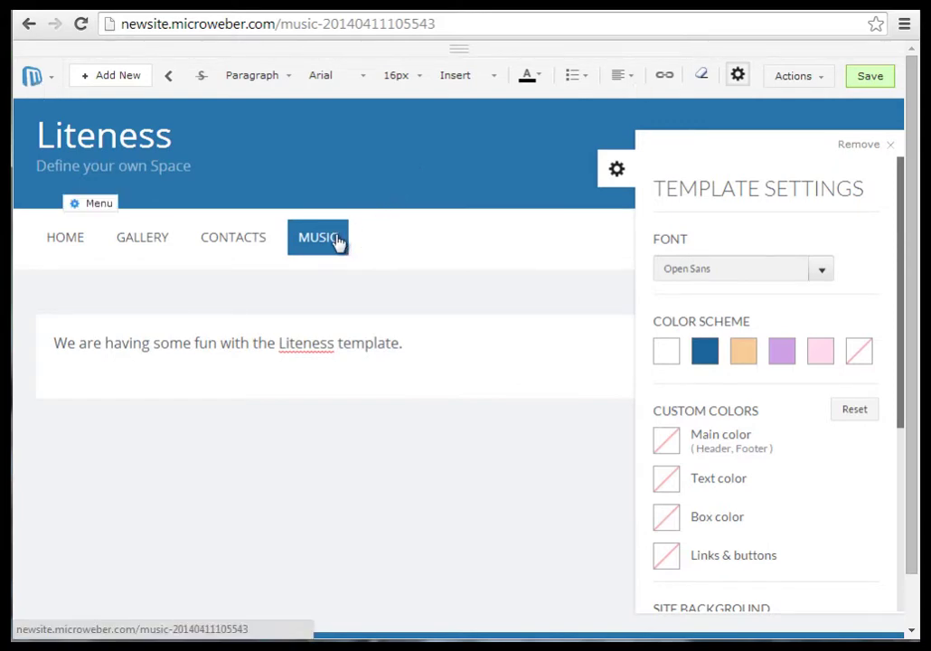
left_click(749, 364)
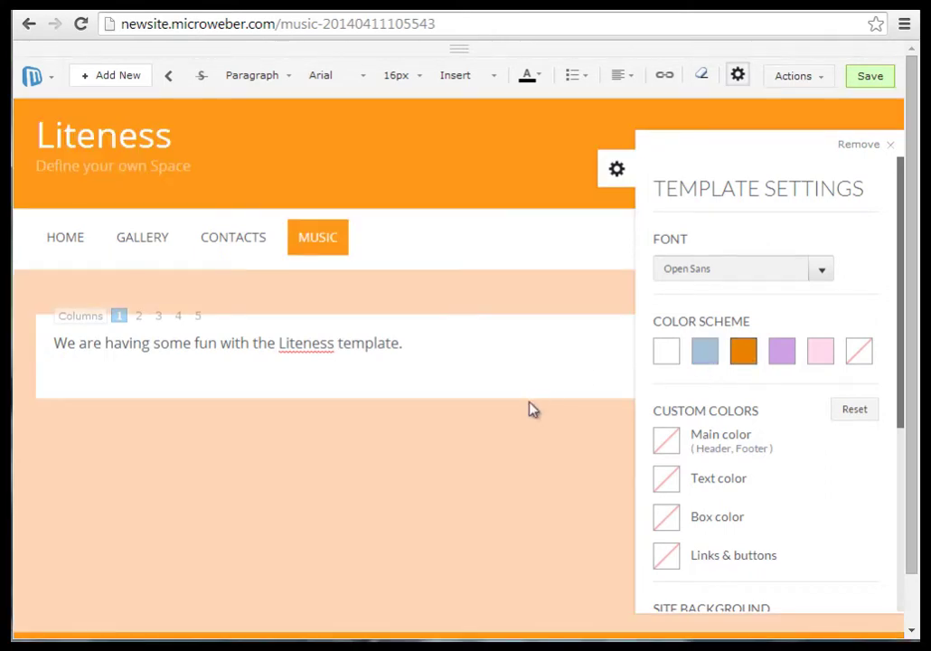
left_click(794, 362)
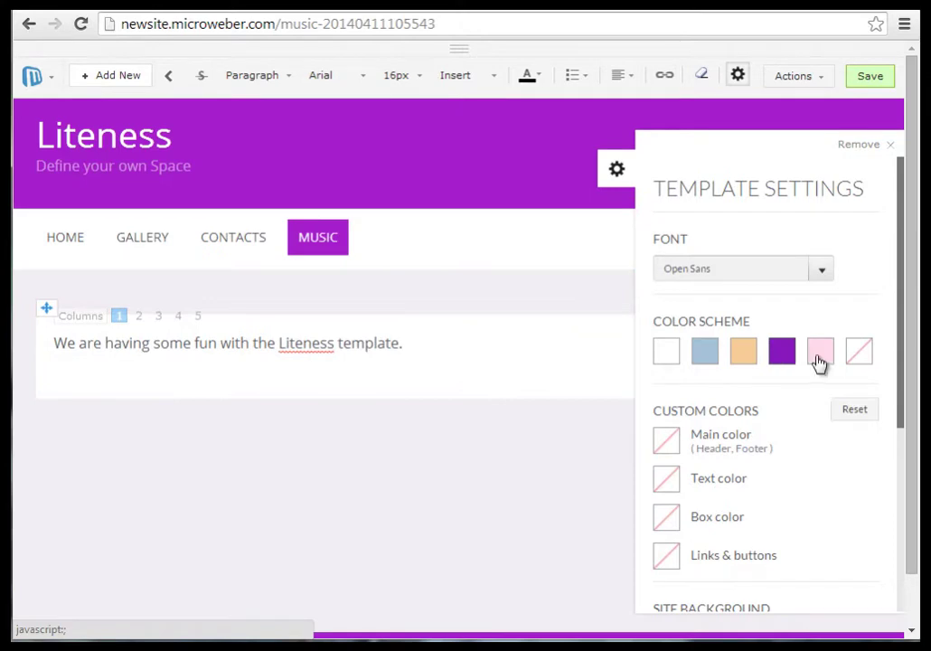
left_click(857, 358)
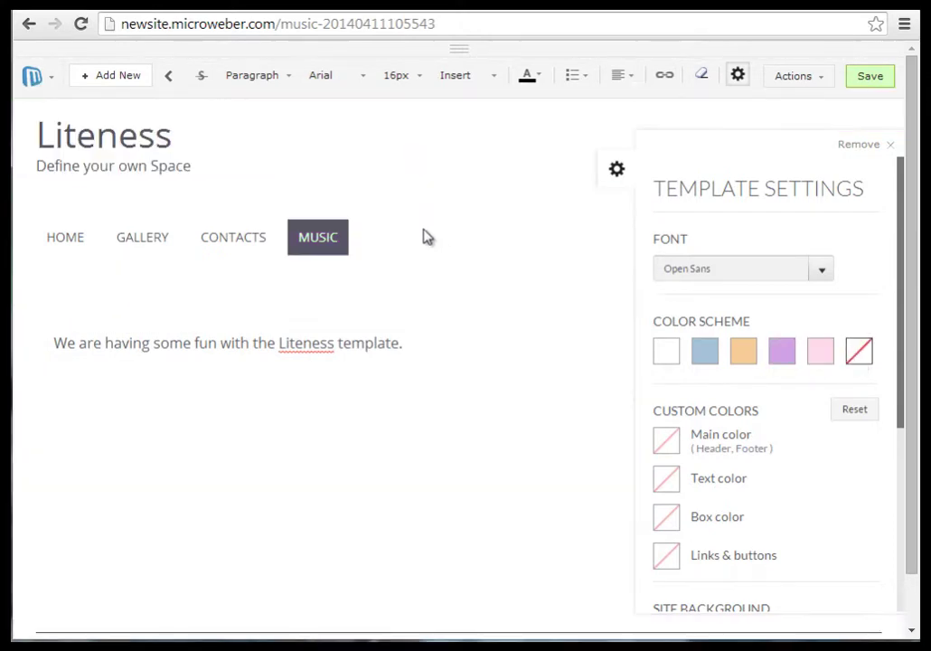
scroll(429, 300, "down", 1)
scroll(428, 314, "up", 1)
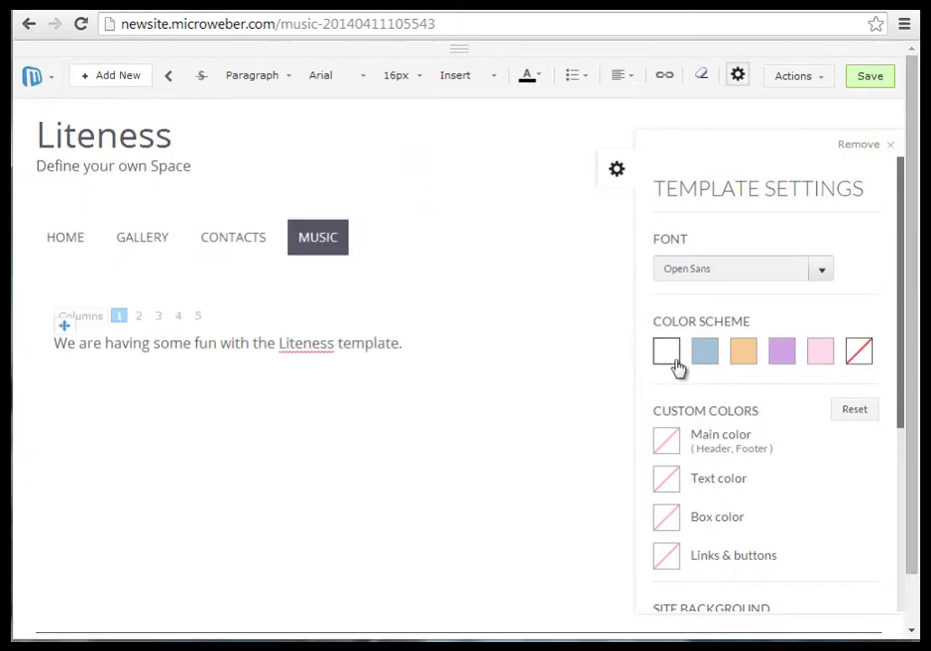
left_click(673, 358)
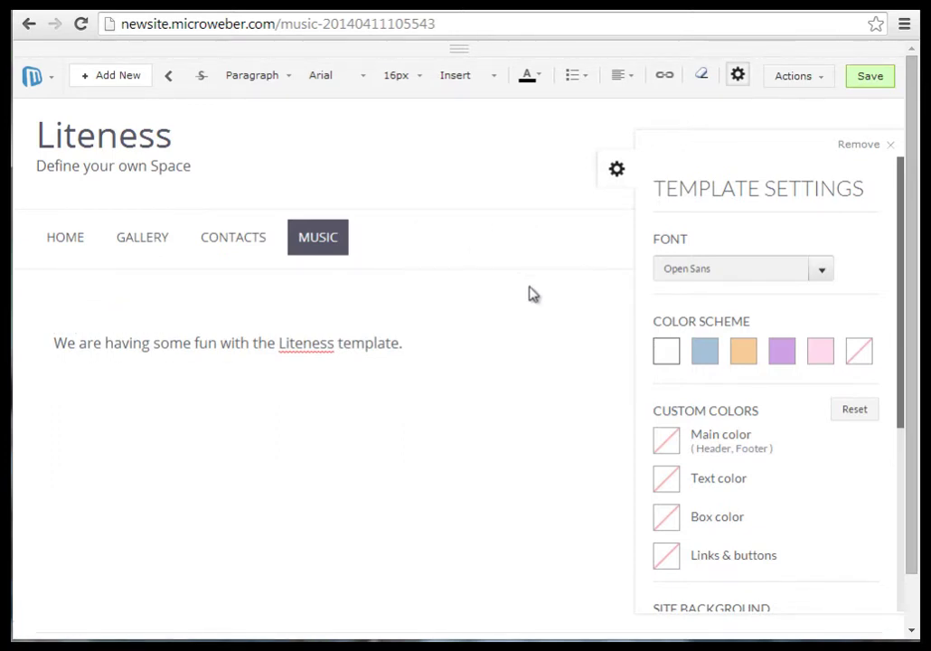
Set the Main color to a custom dark green for the header and footer
left_click(665, 446)
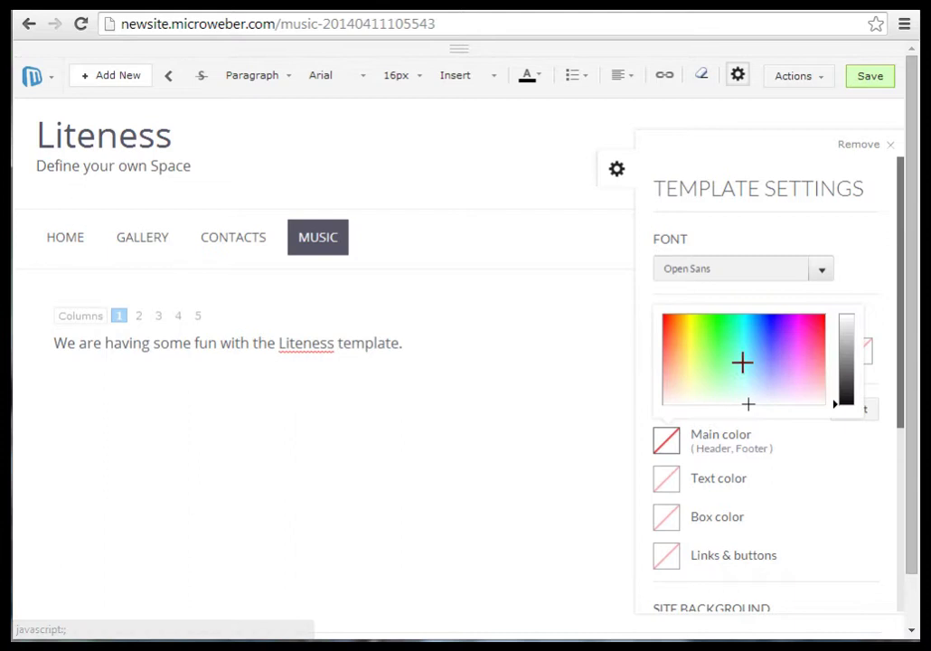
left_click(734, 334)
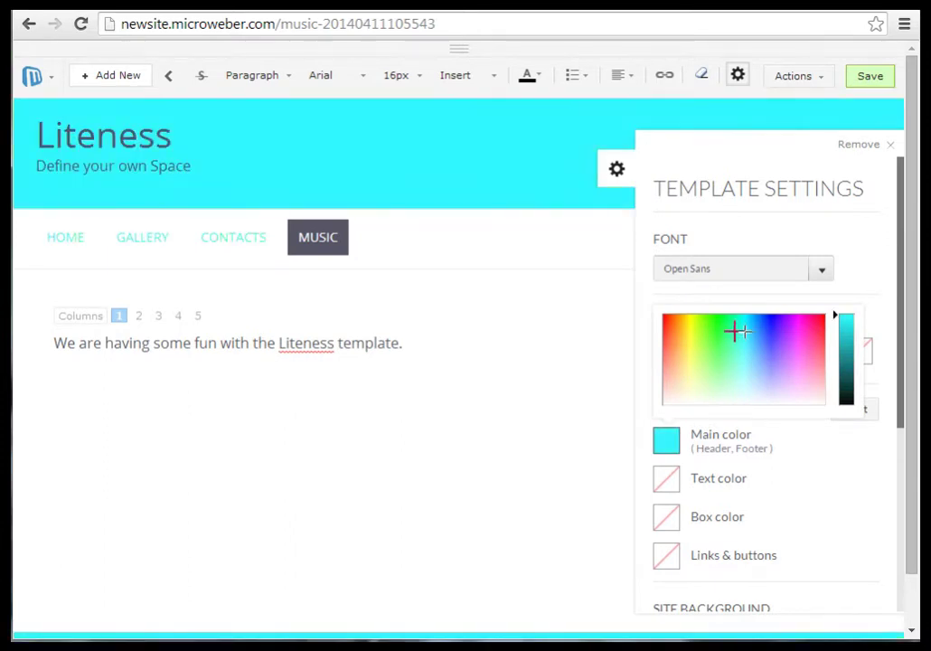
left_click_drag(736, 332, 728, 332)
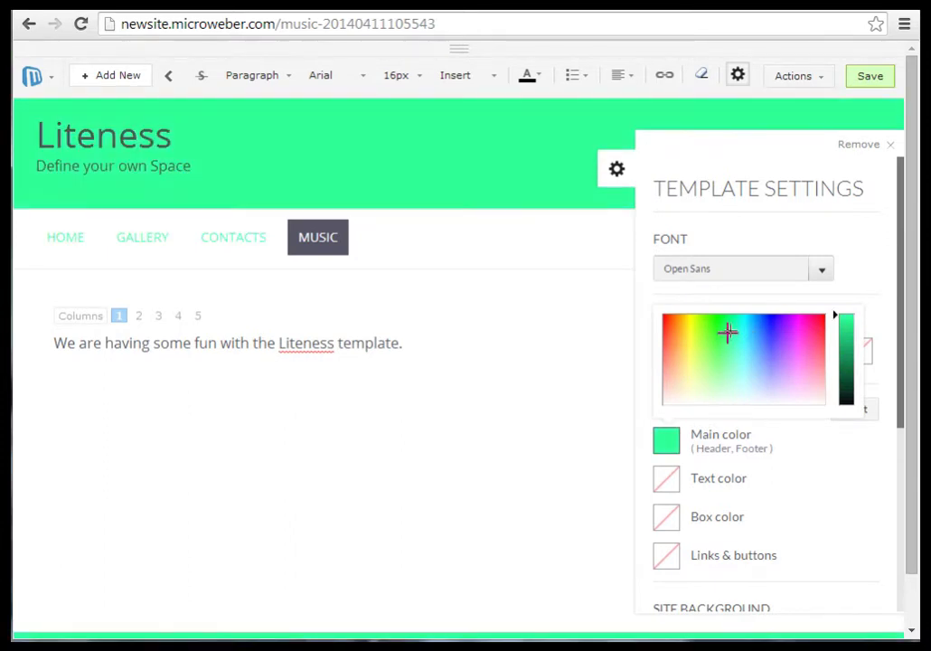
left_click(837, 327)
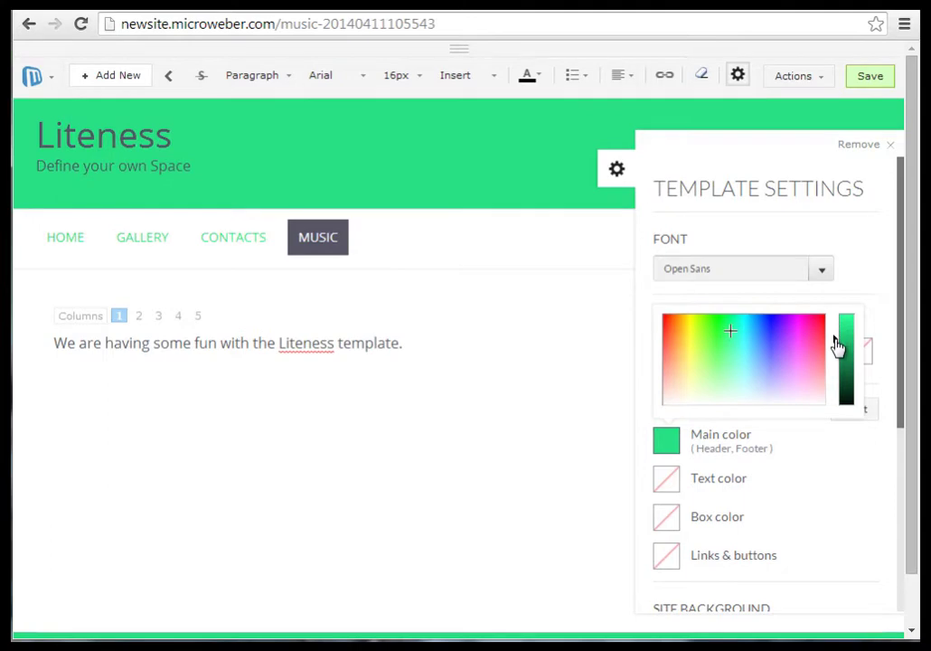
left_click(837, 346)
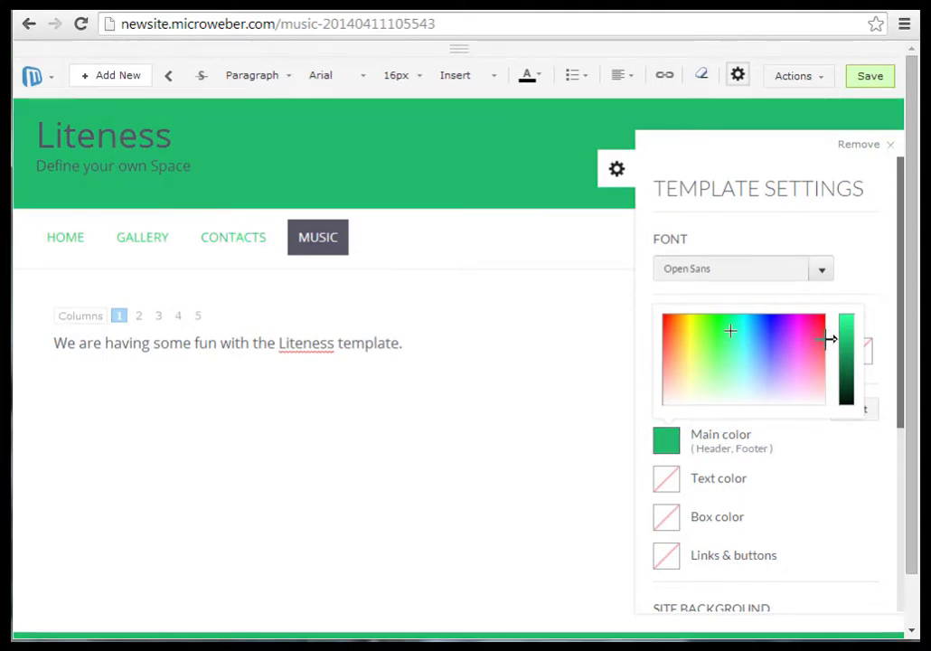
left_click(809, 484)
Set the Text color to a dark navy blue for body text
left_click(659, 484)
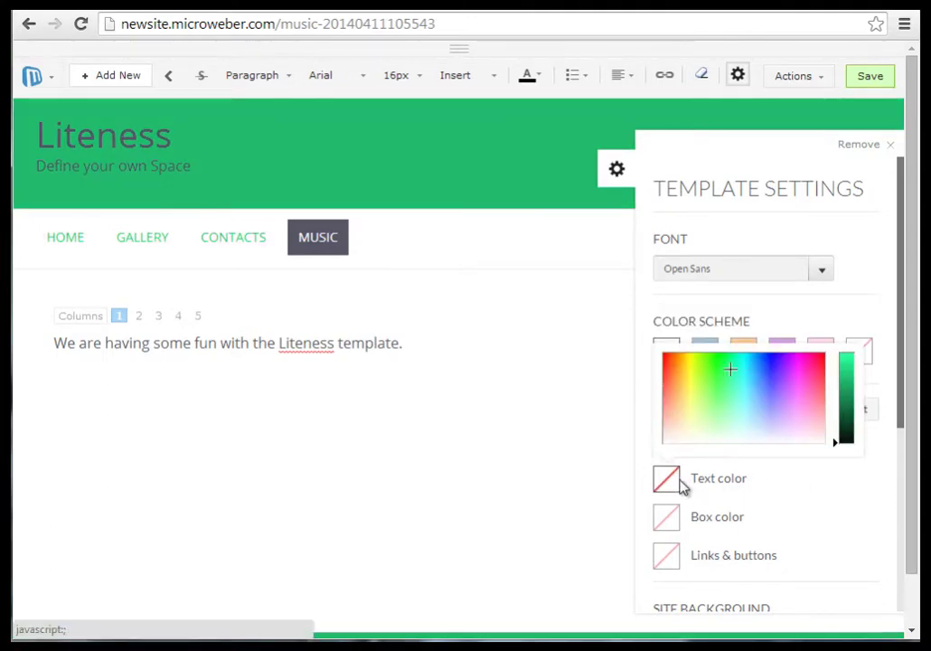
left_click(768, 383)
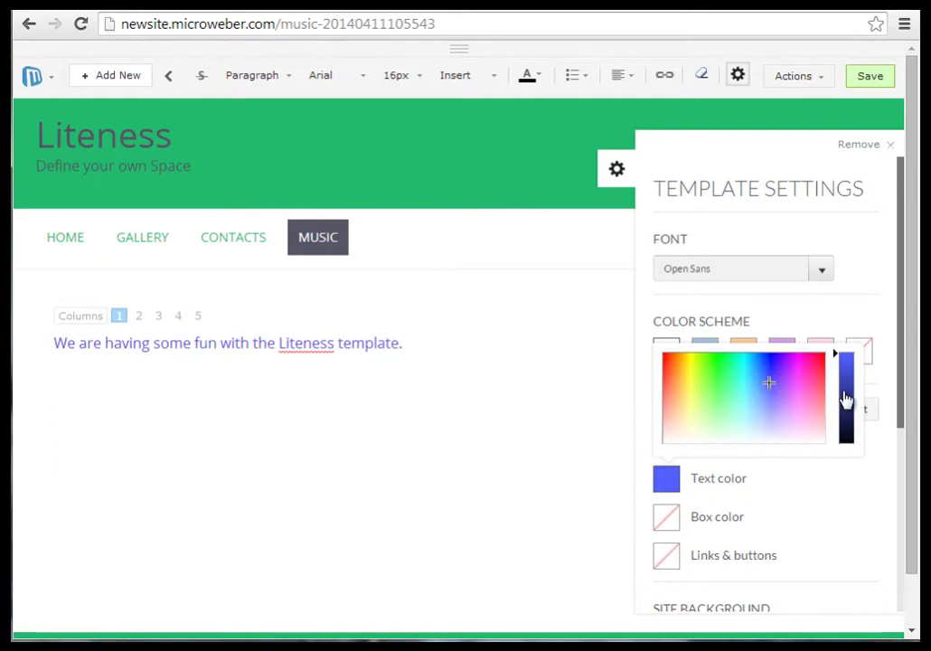
left_click_drag(844, 389, 847, 413)
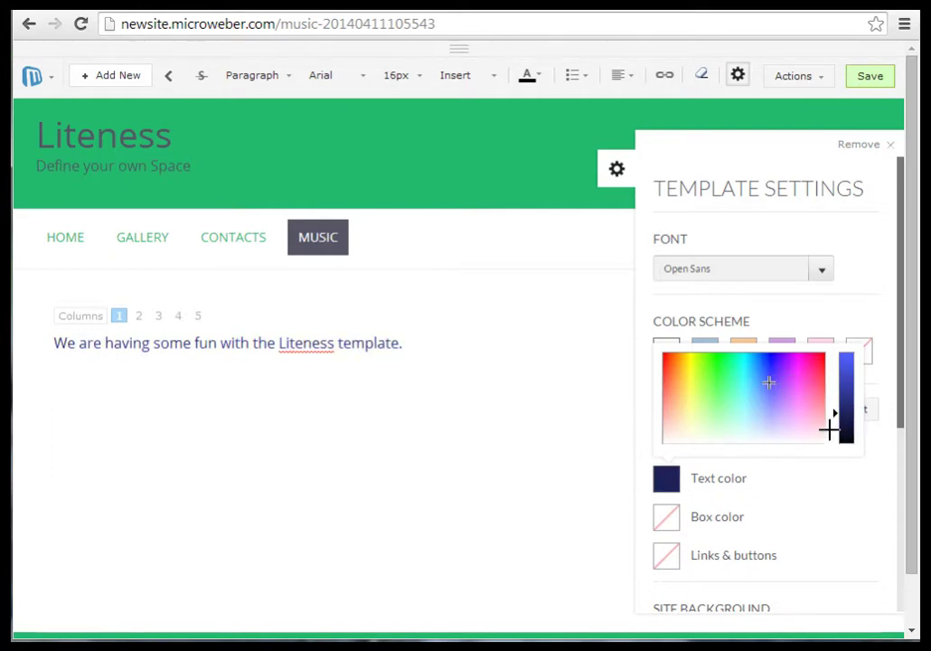
left_click(820, 489)
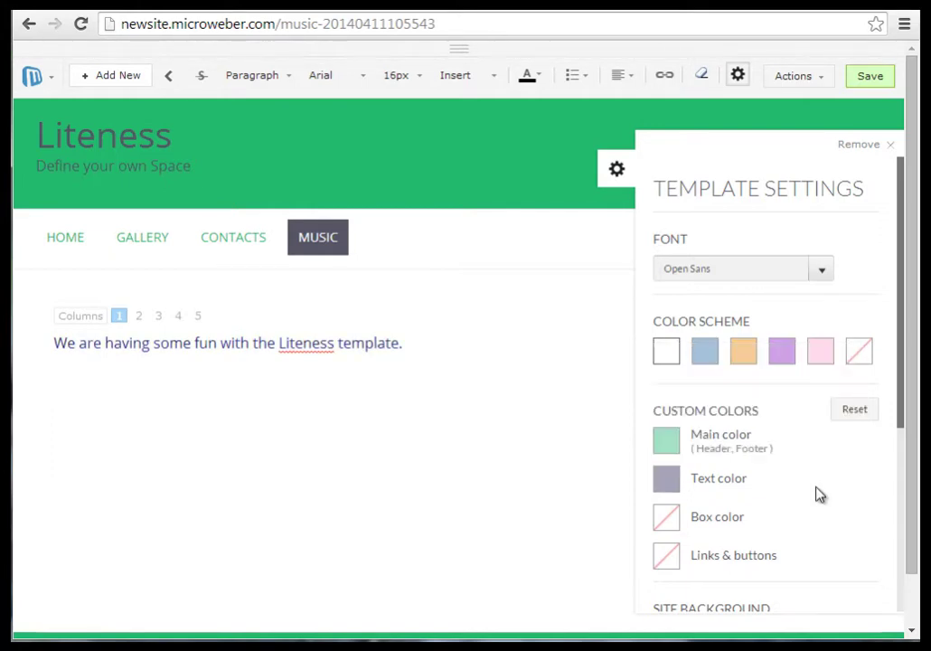
Set the box colour of the nav bar and content box to yellow-green
left_click(680, 519)
left_click(694, 407)
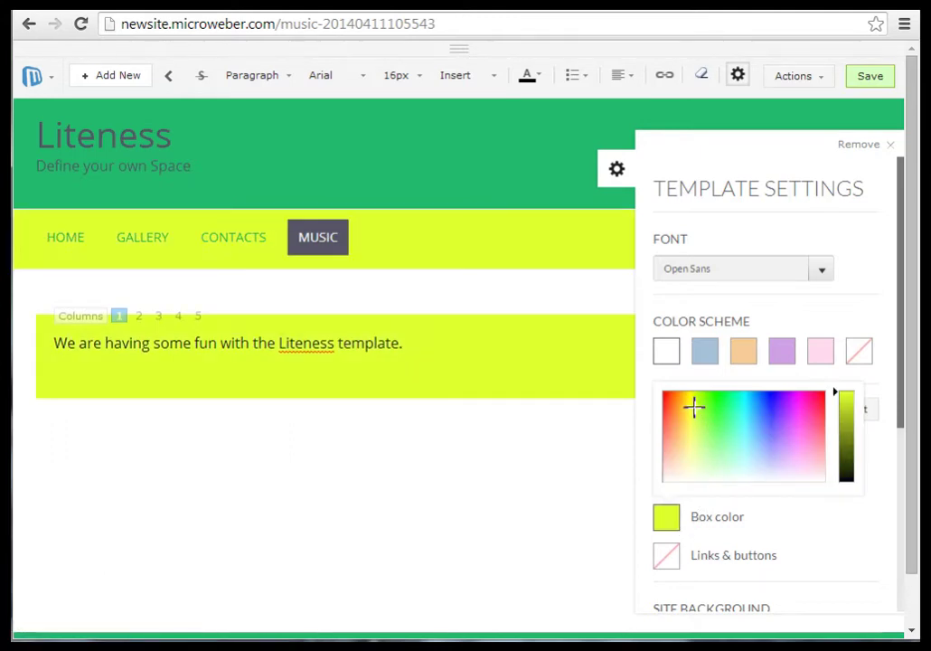
scroll(493, 436, "down", 1)
scroll(488, 440, "up", 1)
left_click(844, 441)
left_click(841, 428)
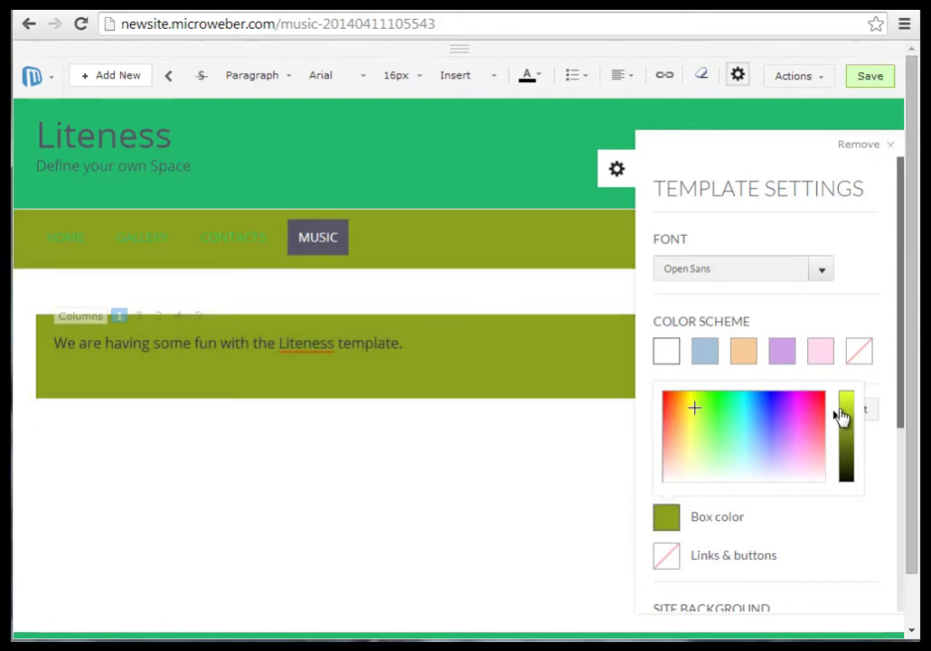
left_click_drag(841, 416, 841, 383)
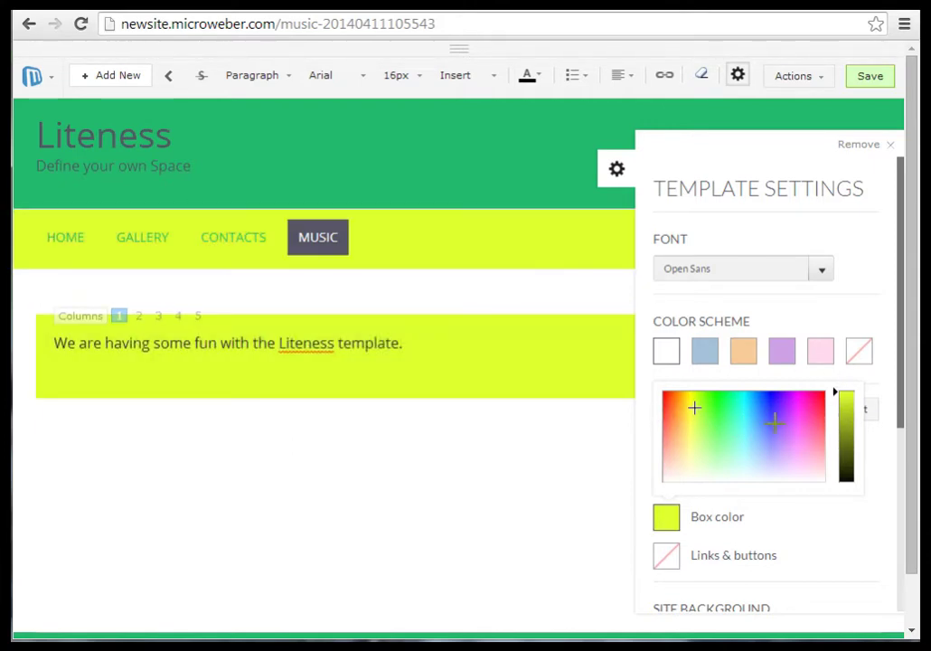
left_click(786, 538)
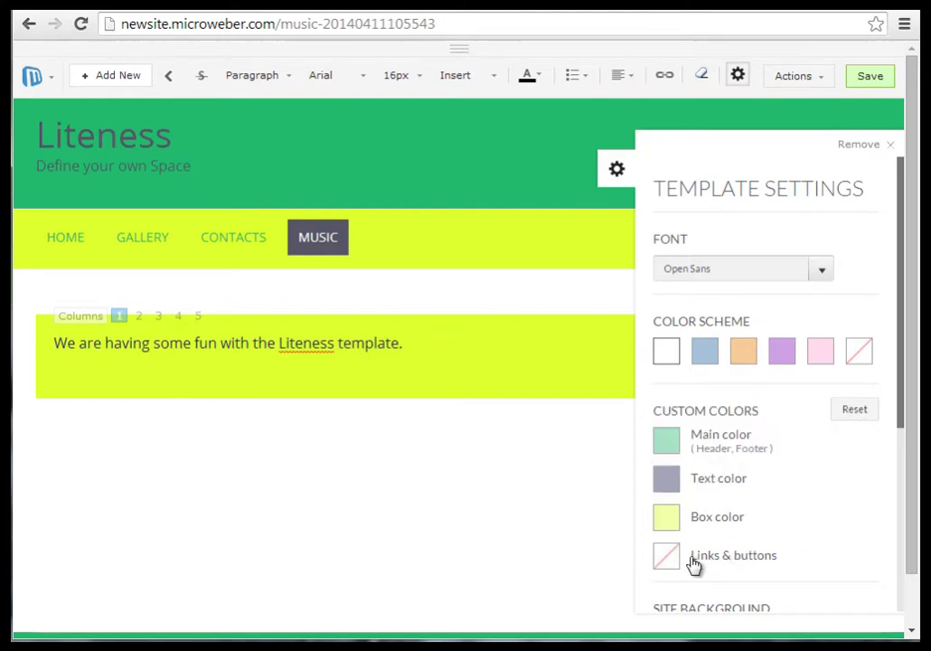
Set the Links & buttons colour to a light green, turning the MUSIC item green
scroll(840, 482, "down", 1)
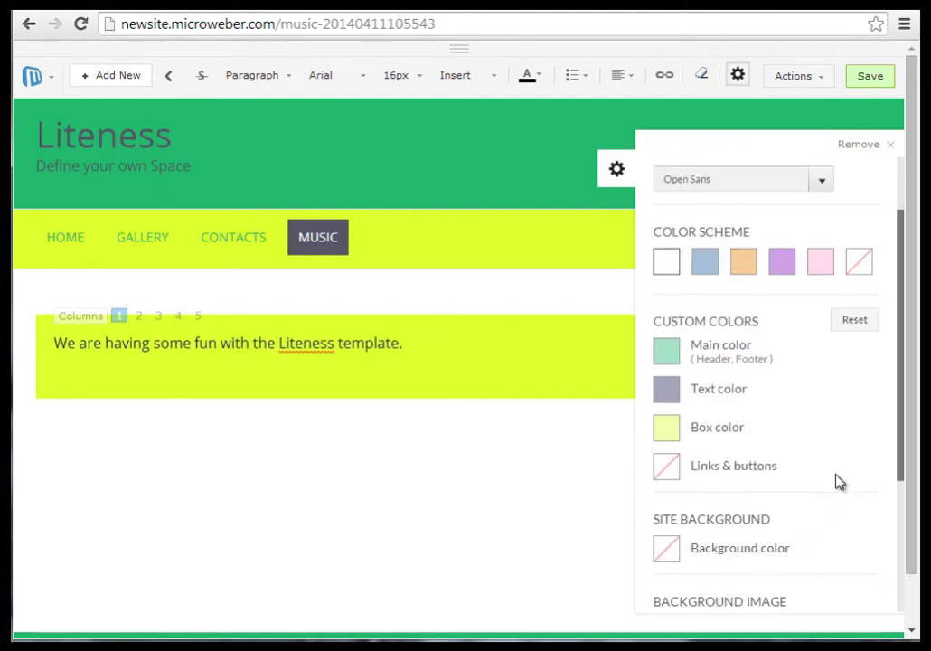
scroll(838, 482, "down", 1)
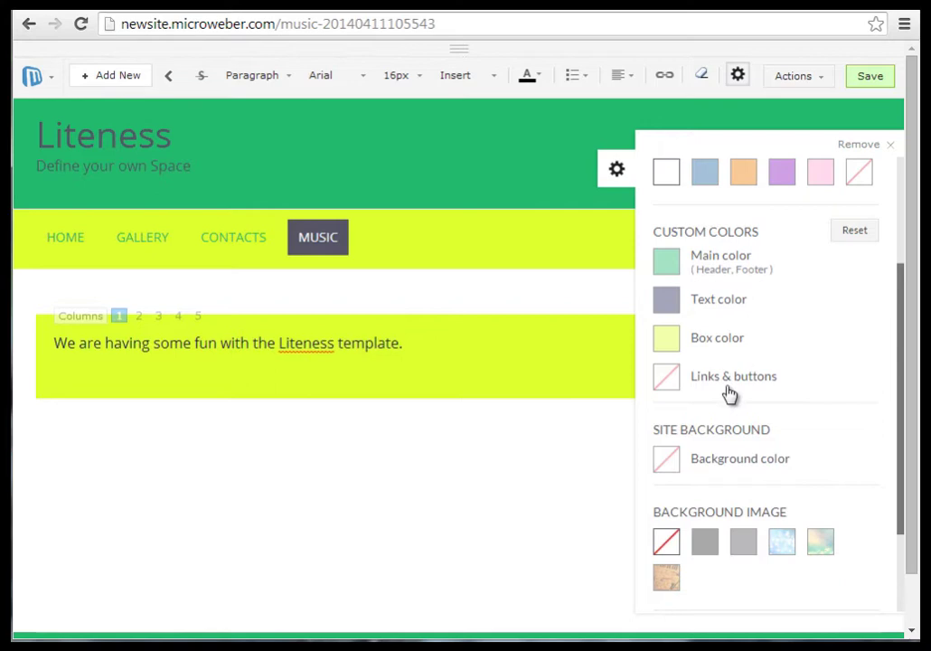
left_click(666, 376)
left_click(708, 306)
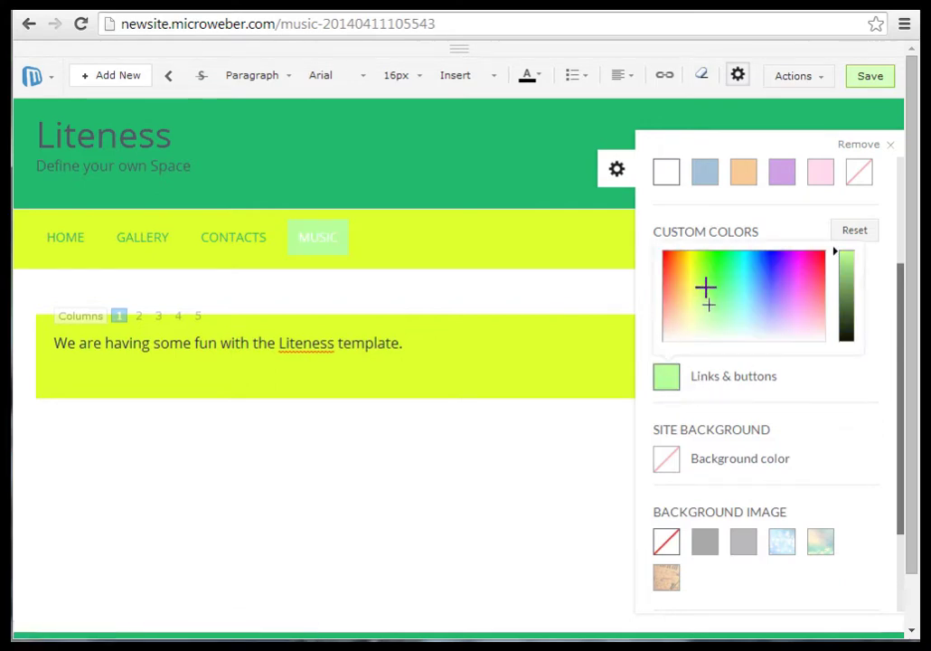
left_click(705, 263)
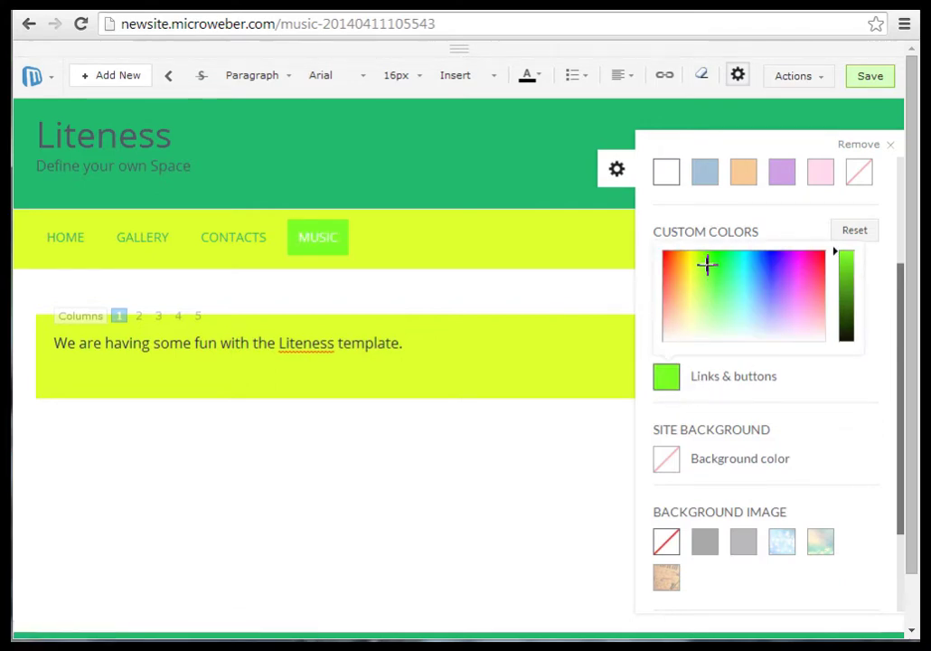
left_click(706, 309)
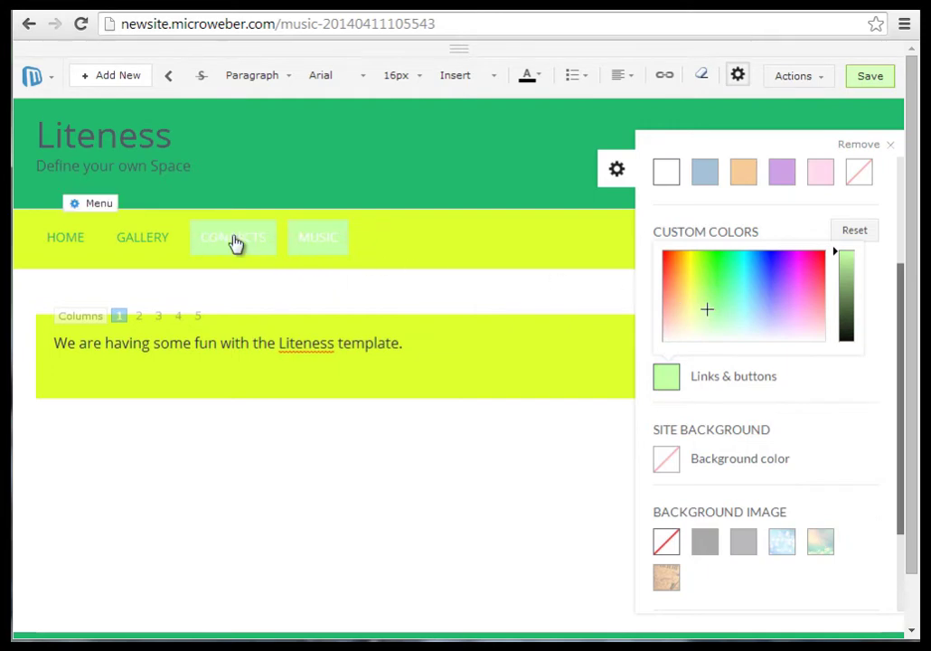
left_click(707, 287)
left_click(811, 420)
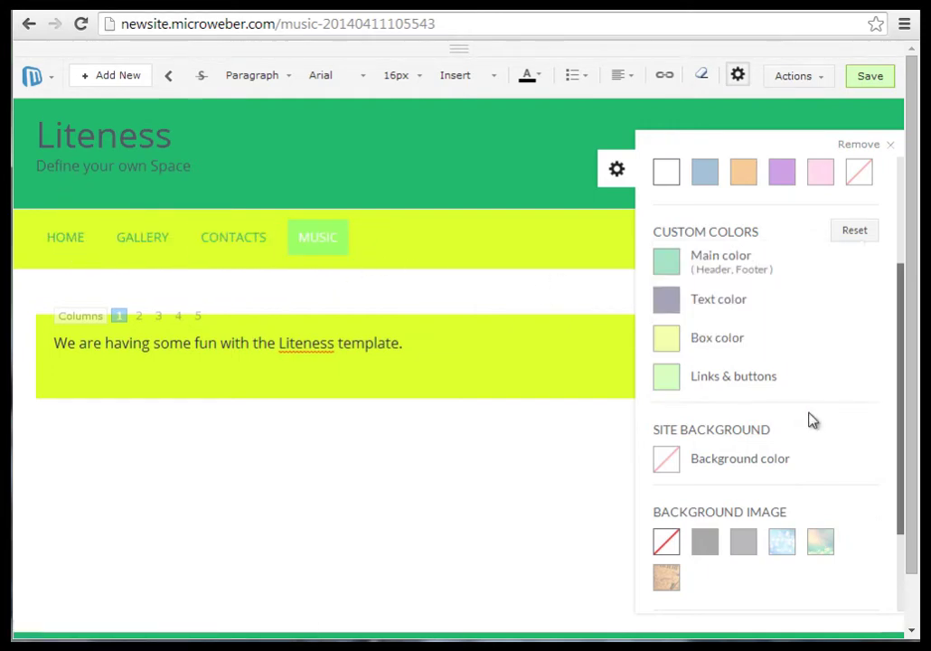
Try blue, dark blue and grey Site Background colours, then leave it white
scroll(813, 398, "down", 1)
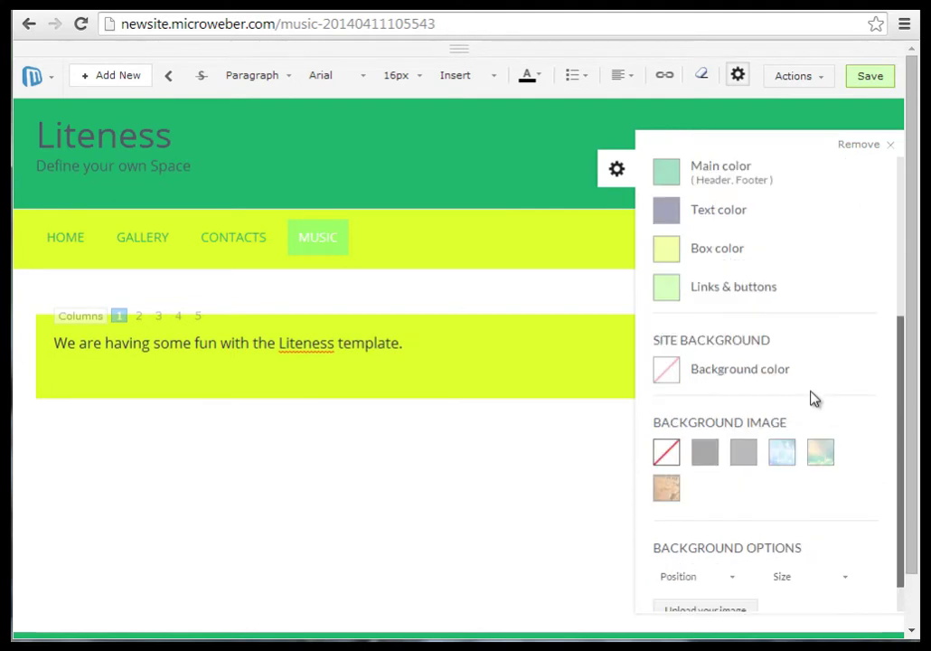
left_click(669, 371)
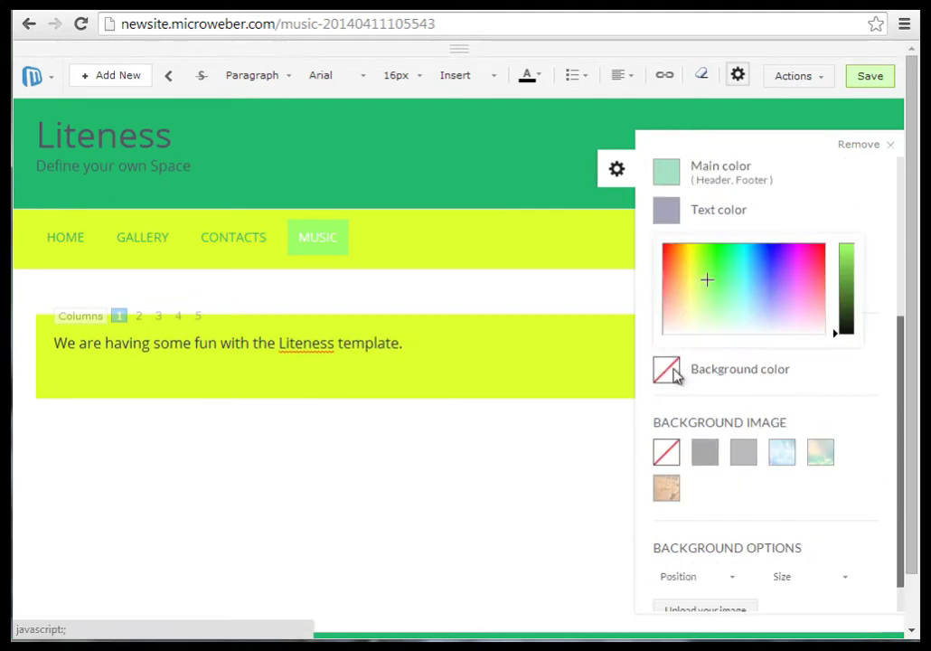
left_click(752, 259)
left_click_drag(843, 291, 847, 309)
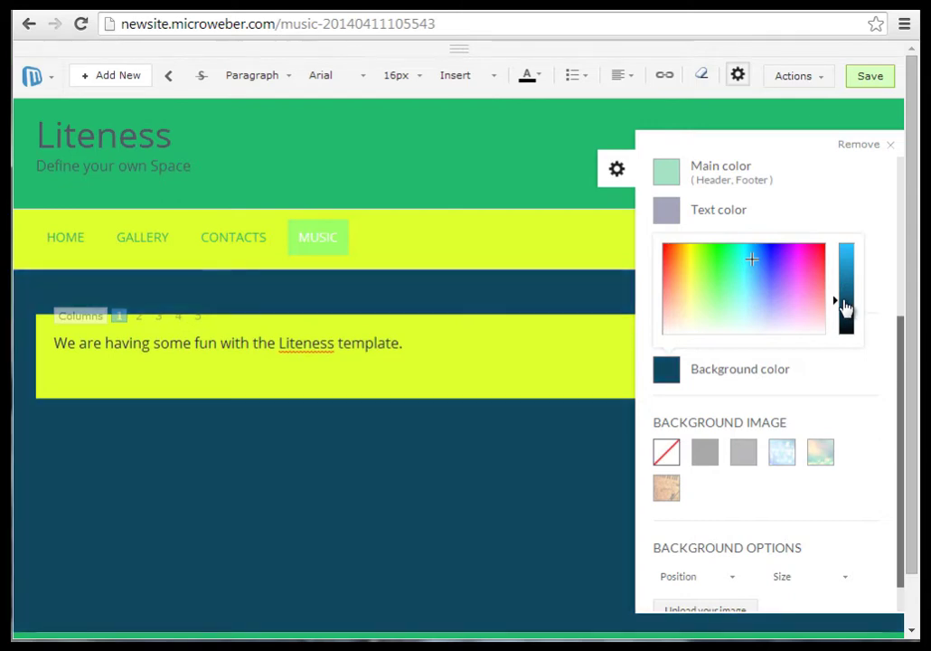
left_click(747, 334)
left_click_drag(840, 301, 849, 251)
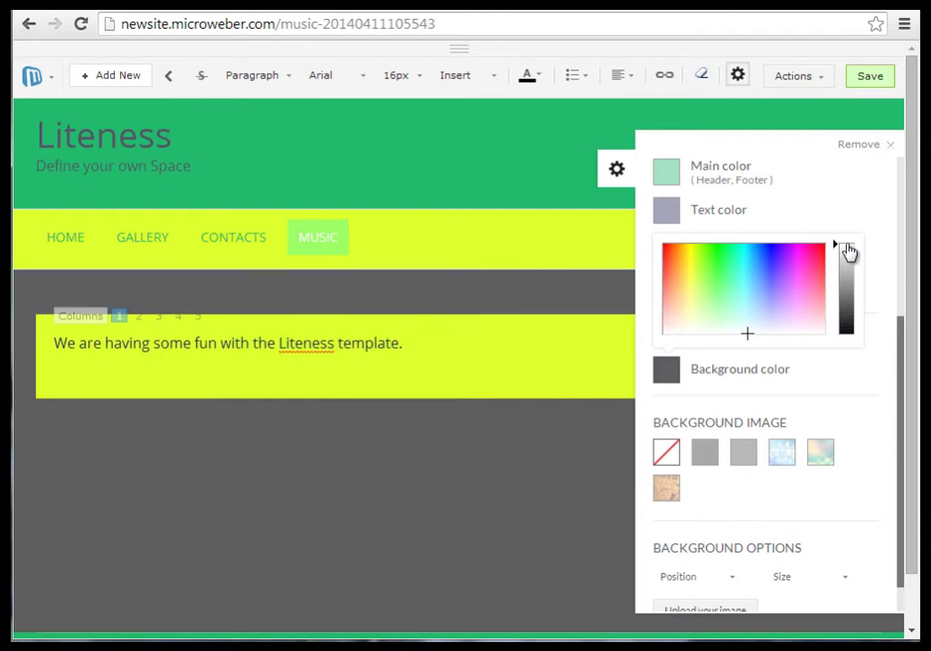
left_click(838, 376)
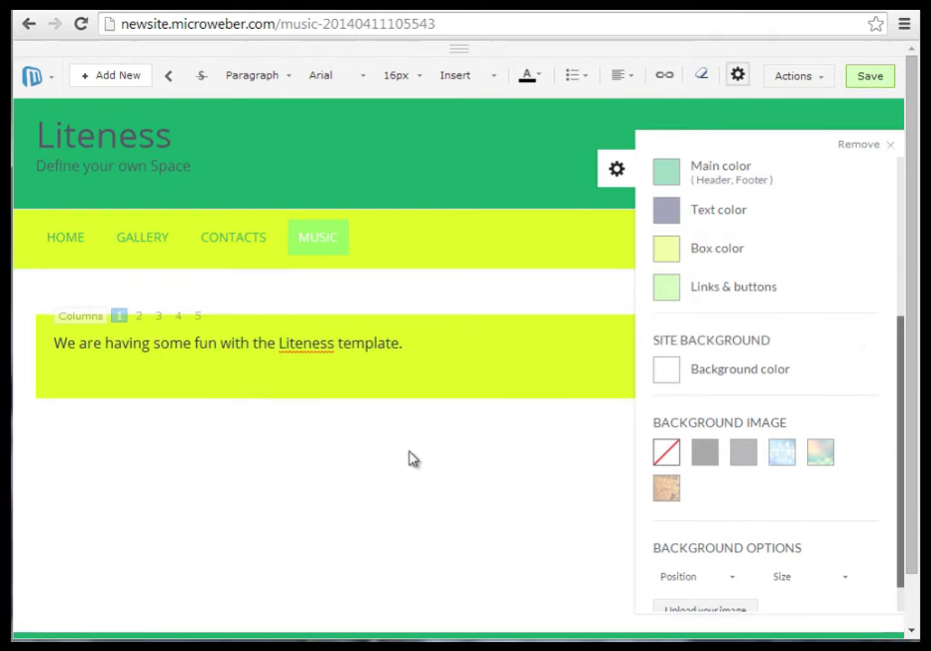
Try the dark, grey and blue background images, settling on the teal bokeh picture
left_click(713, 462)
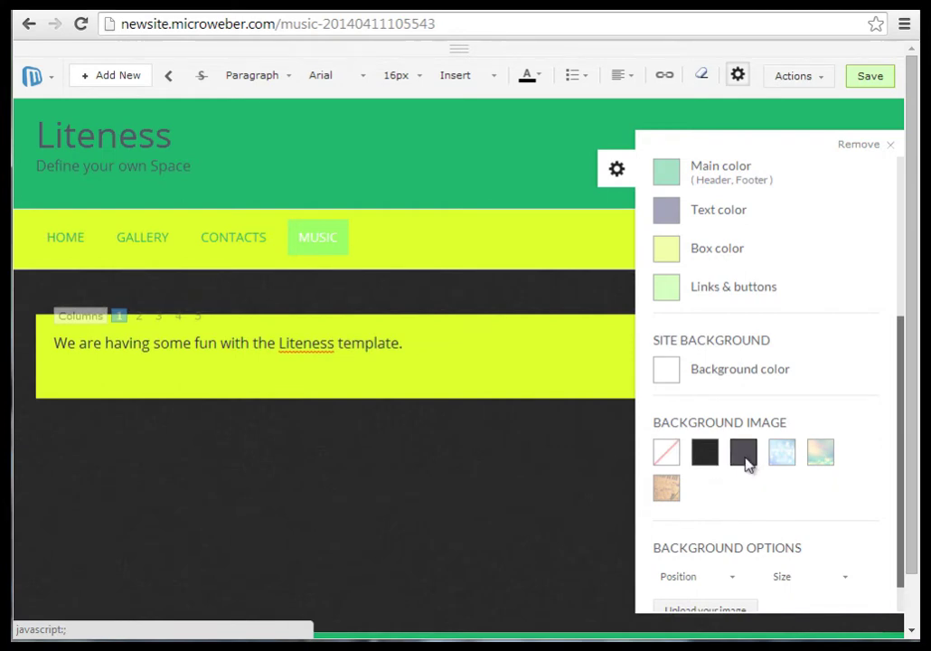
left_click(745, 461)
left_click(786, 463)
left_click(825, 464)
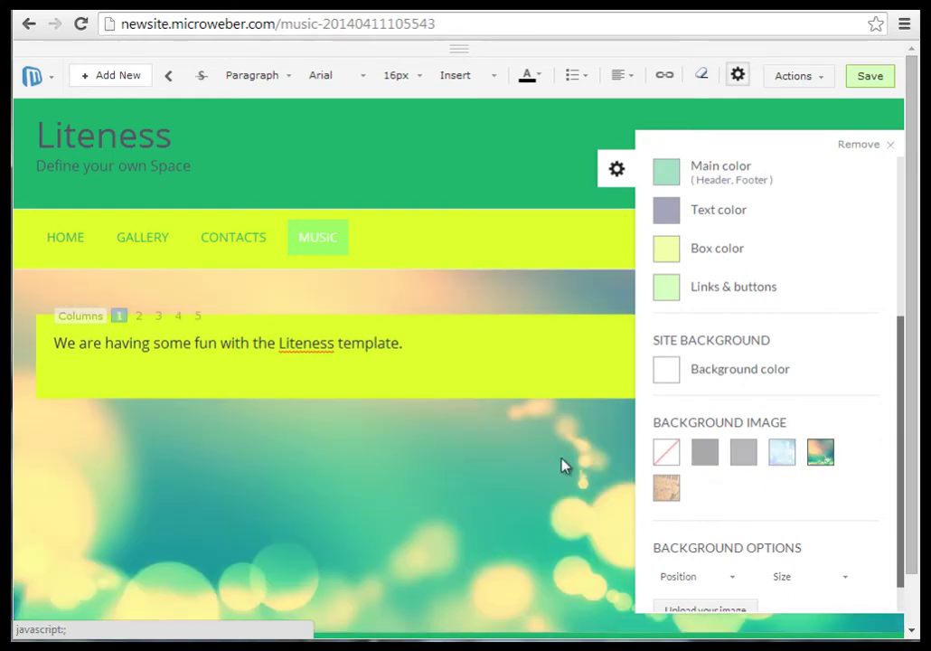
scroll(562, 465, "down", 1)
scroll(561, 467, "up", 1)
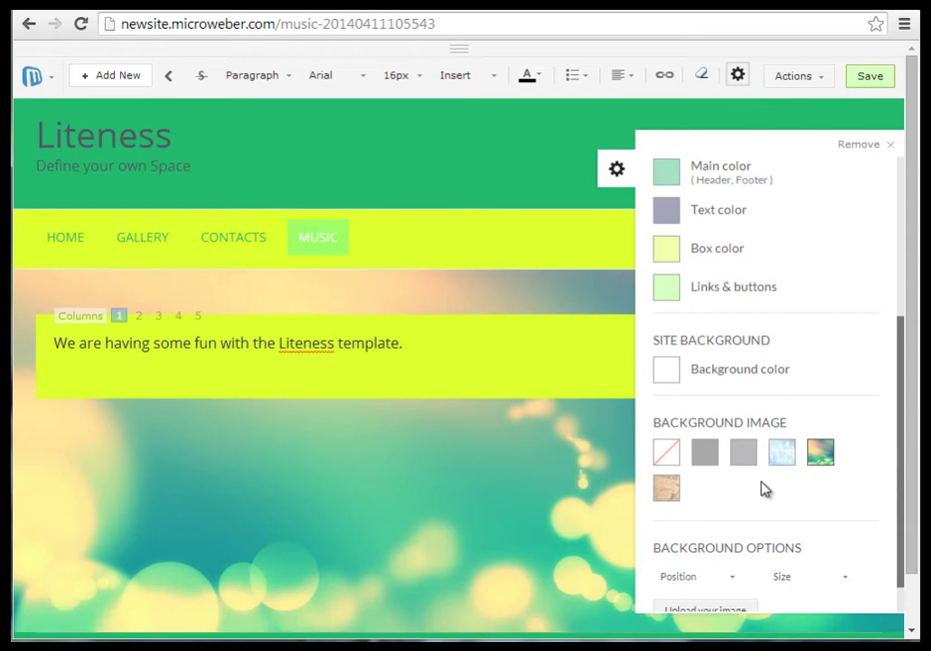
scroll(764, 488, "down", 1)
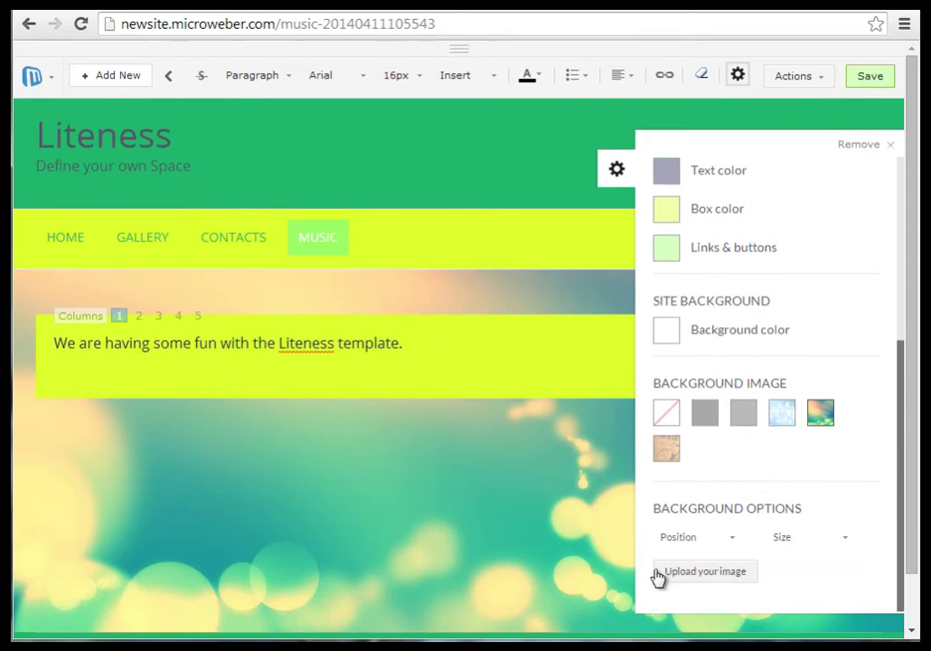
Upload the Jazzy image as the custom page background
left_click(727, 574)
left_click(513, 306)
scroll(499, 301, "down", 2)
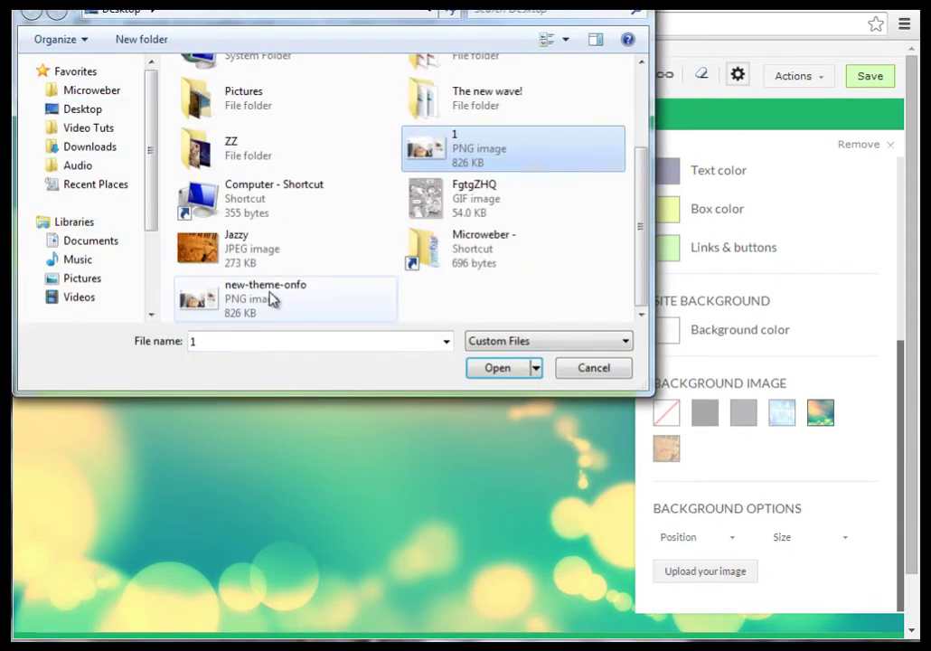
double_click(270, 249)
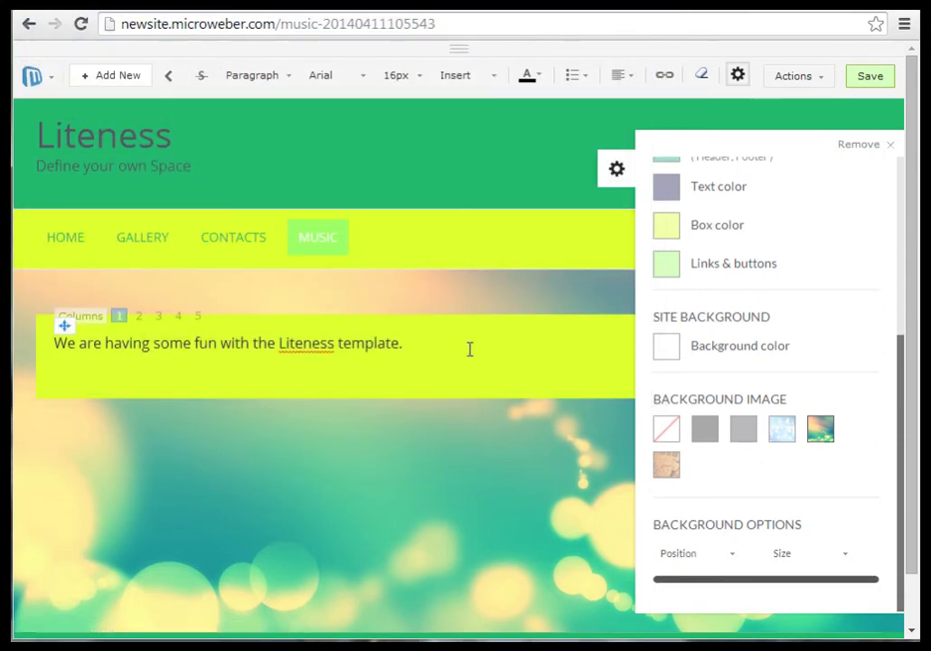
scroll(380, 449, "down", 1)
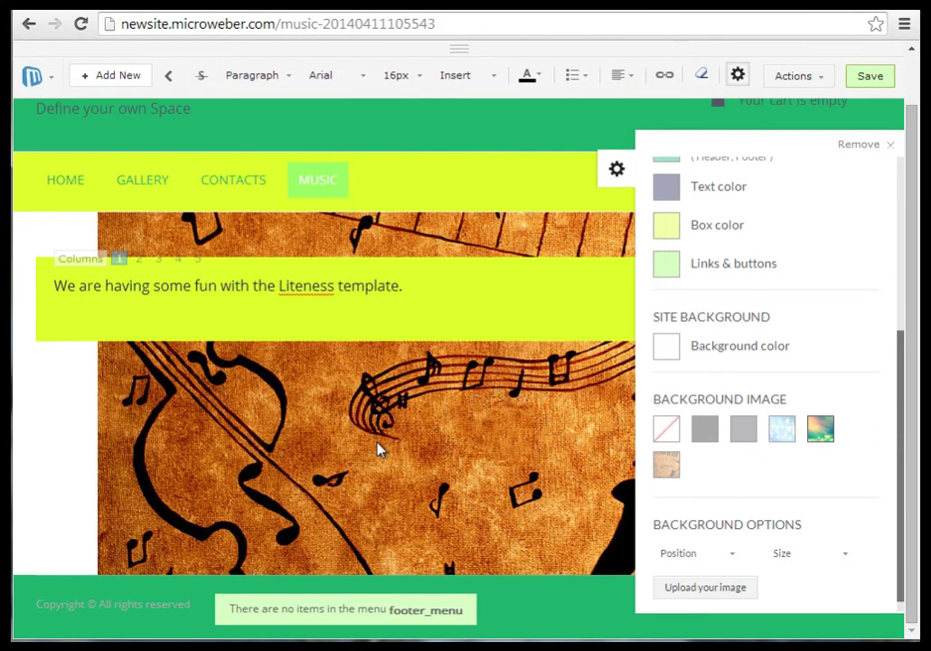
scroll(383, 446, "up", 1)
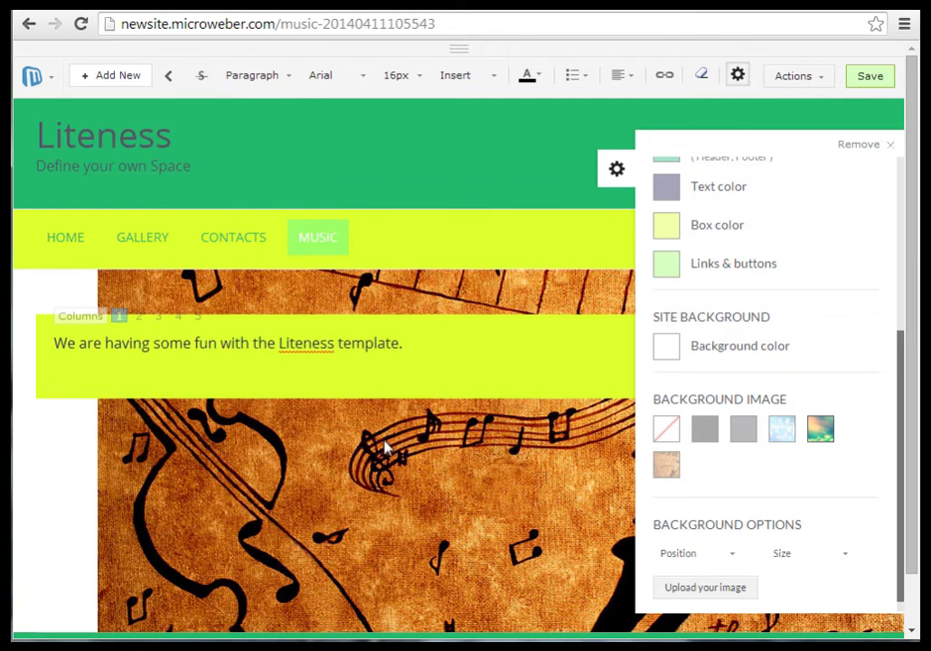
Reopen the template settings, try the dark grey linen background, then set the background image to none
left_click(384, 447)
scroll(384, 447, "down", 1)
scroll(384, 446, "up", 1)
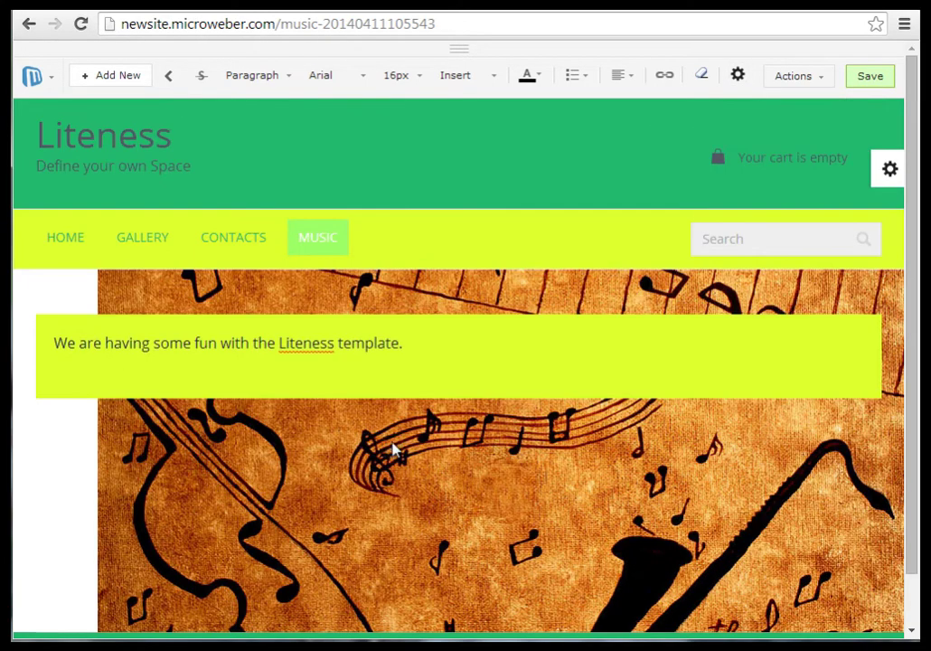
left_click(739, 80)
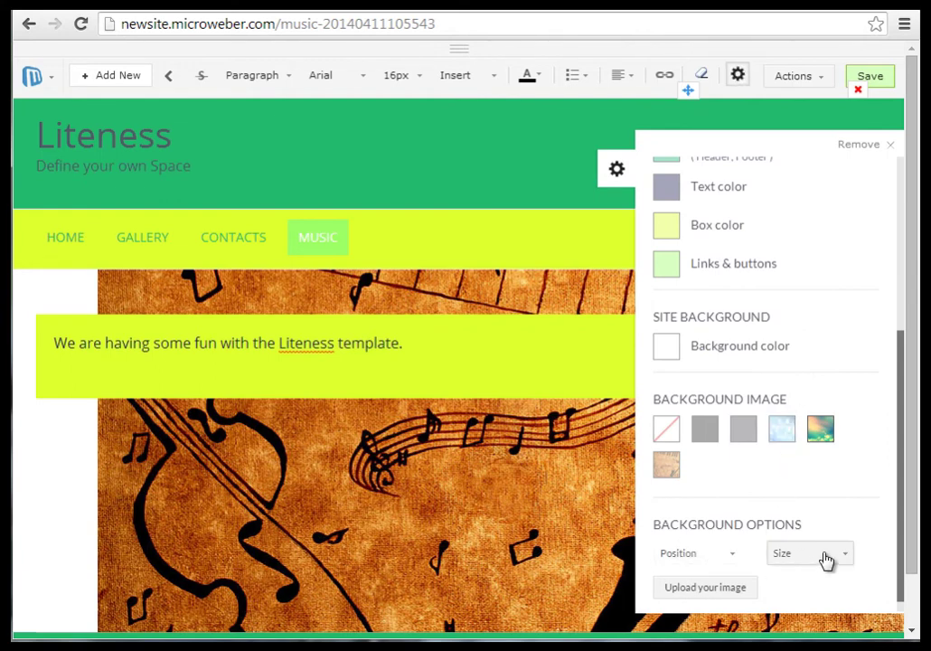
left_click(757, 441)
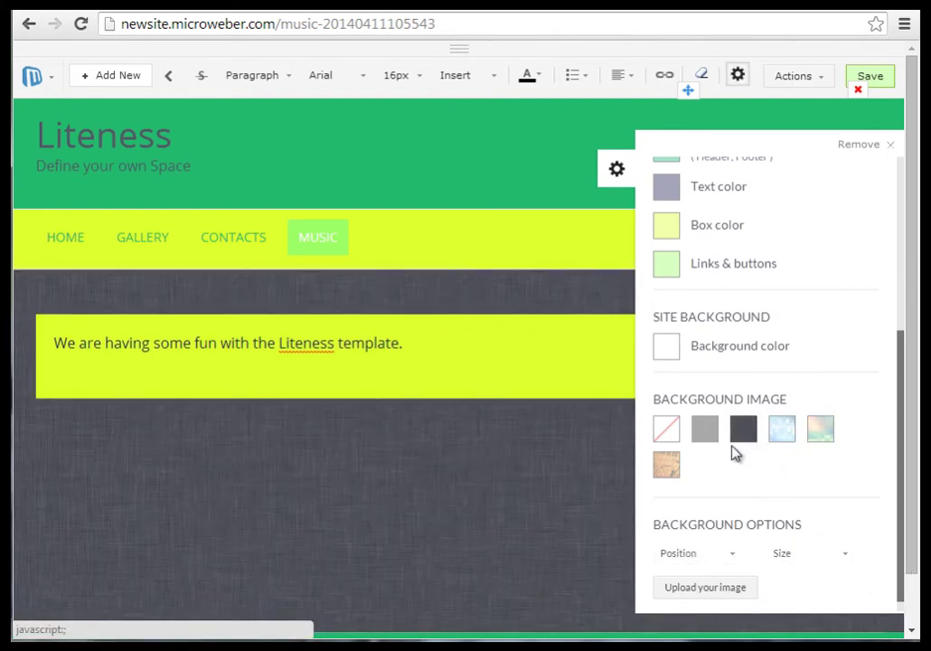
left_click(667, 434)
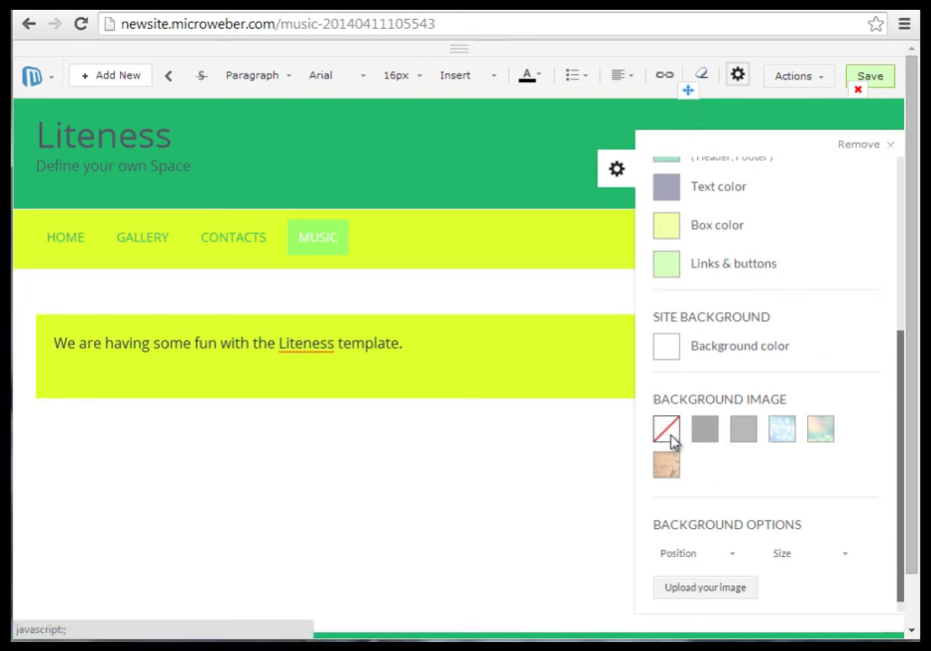
Reset Custom Colors to the Liteness defaults, then Remove the Template Settings panel
scroll(773, 375, "up", 2)
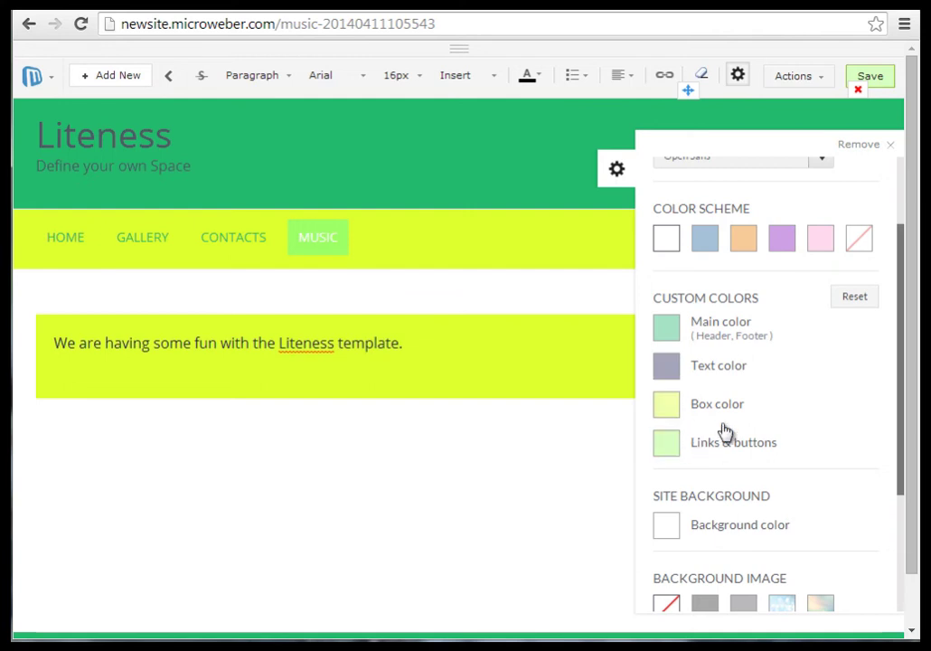
left_click(846, 302)
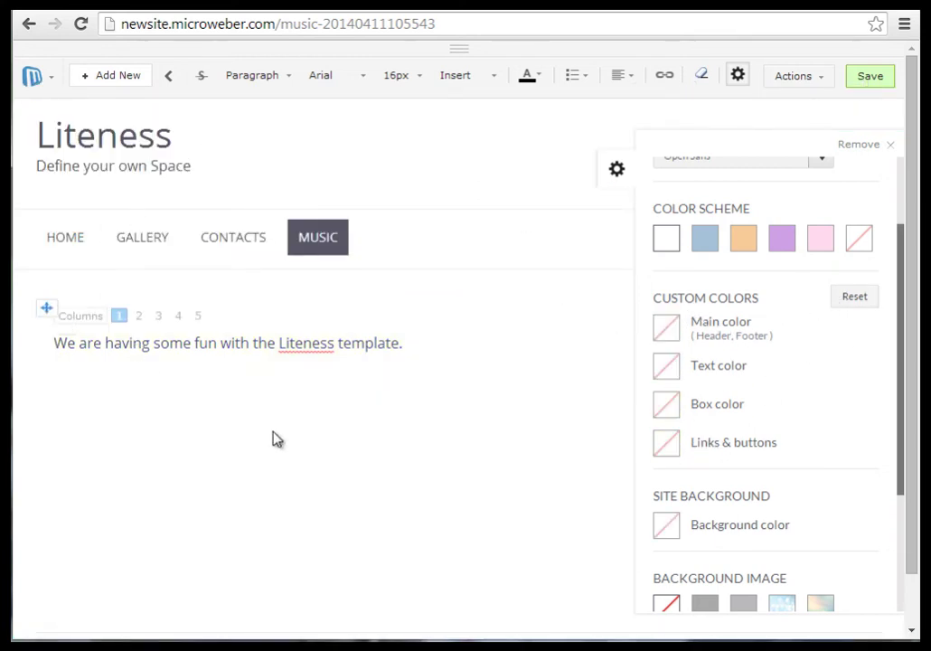
scroll(759, 362, "up", 3)
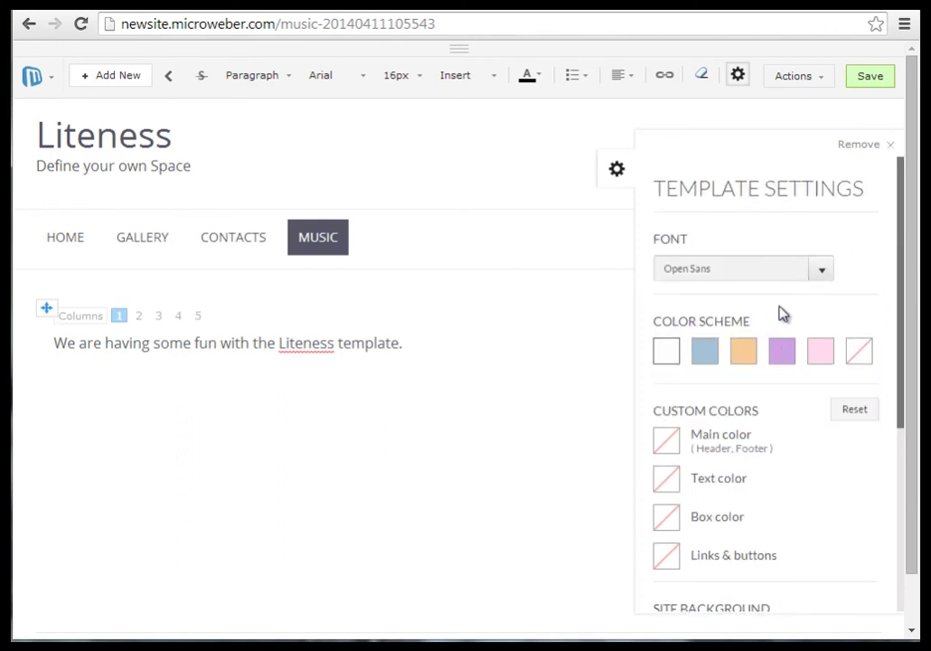
left_click(617, 171)
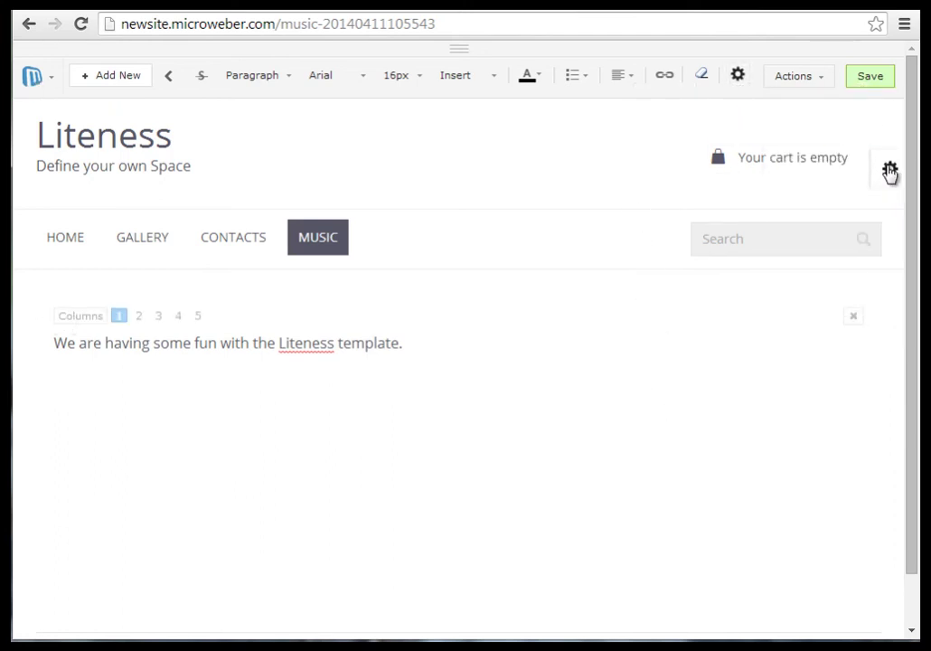
left_click(890, 173)
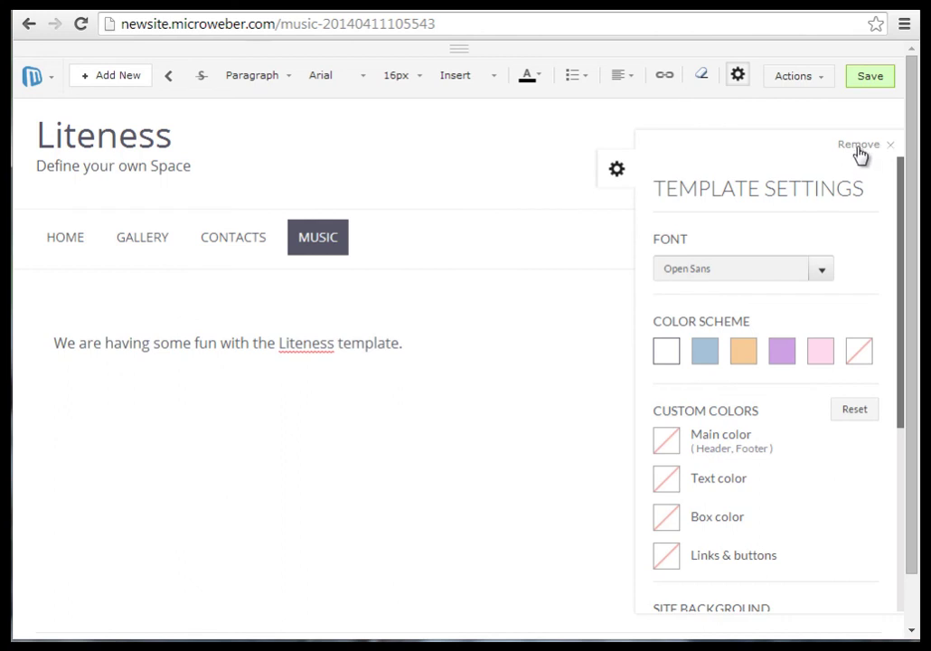
left_click(888, 145)
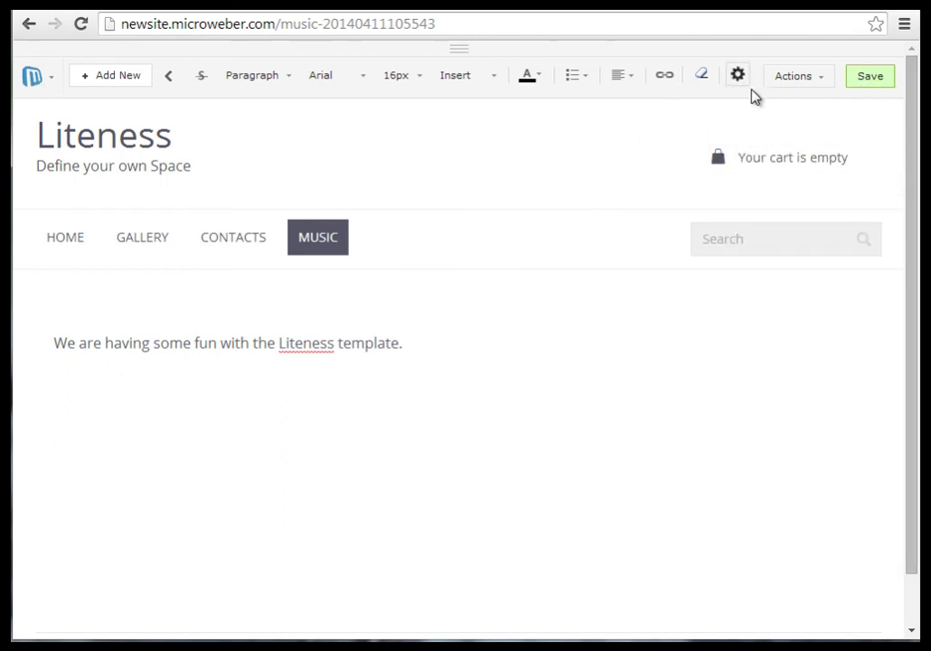
left_click(537, 387)
scroll(536, 390, "down", 1)
scroll(537, 389, "up", 1)
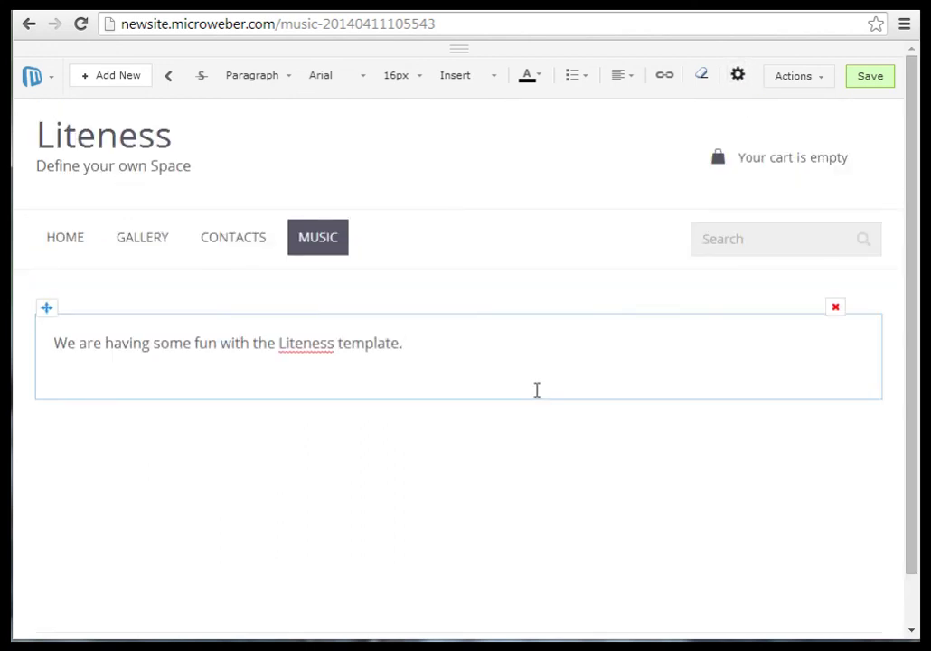
left_click(526, 437)
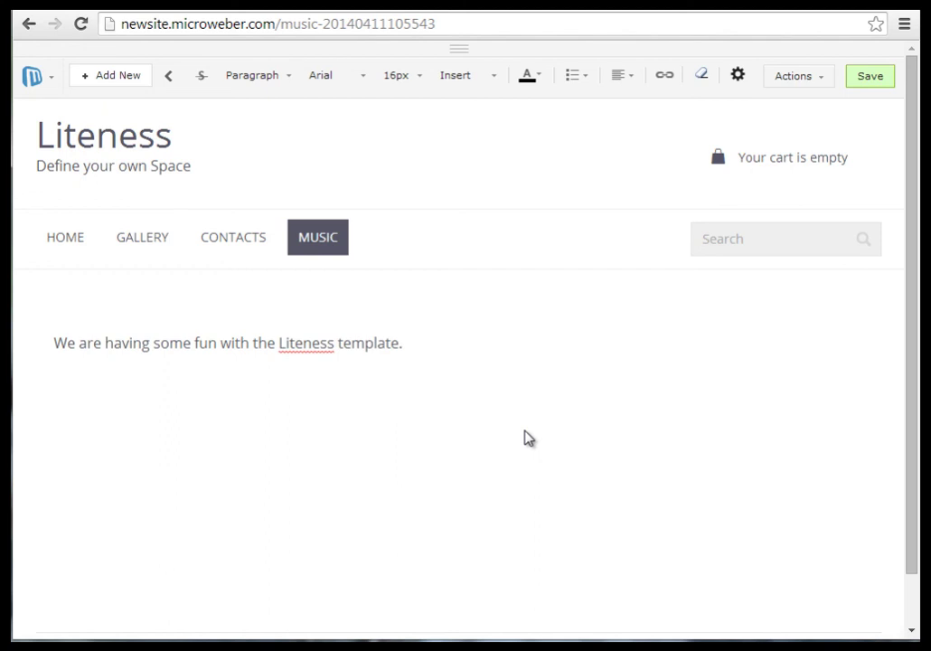
scroll(528, 438, "down", 1)
scroll(529, 438, "up", 1)
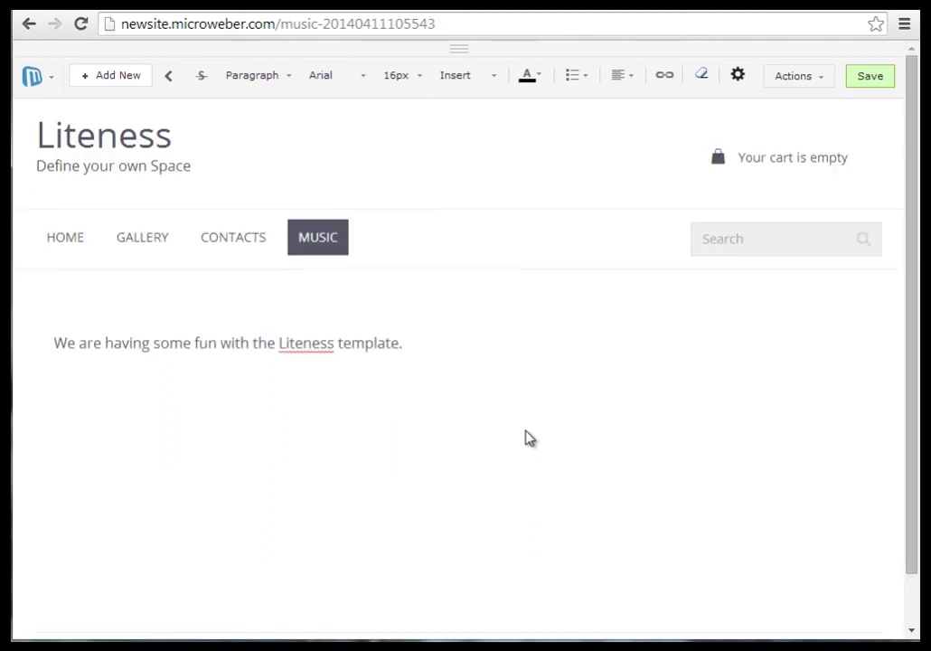